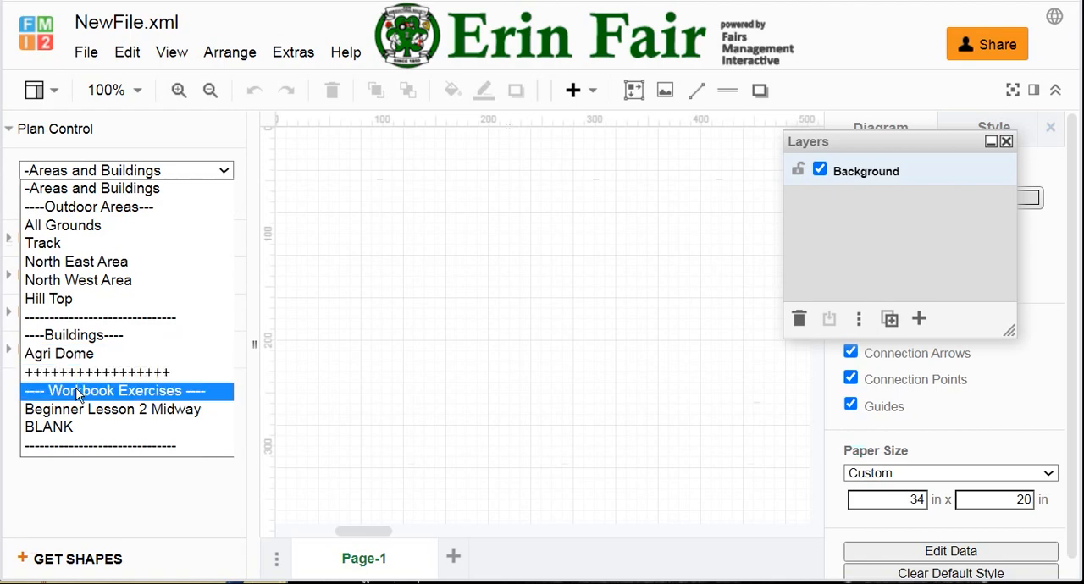
Step: Open the Beginner Lesson 2 Midway plan and examine its booth rows, seating area, stage and red dashed boundary line
{"action": "left_click", "coordinate": [74, 413]}
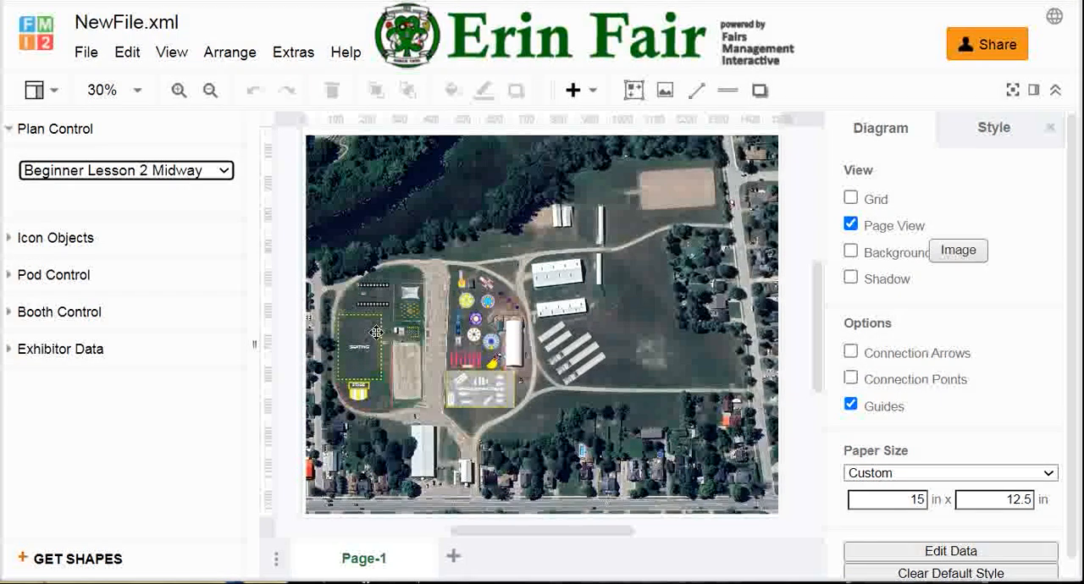
{"action": "scroll", "coordinate": [374, 332], "scroll_direction": "up", "scroll_amount": 3}
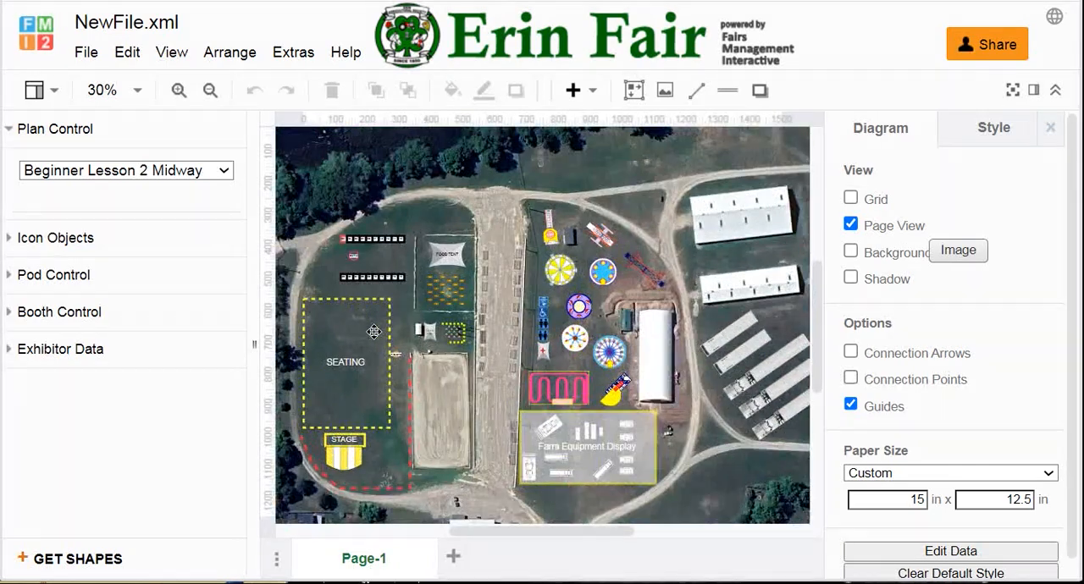
{"action": "scroll", "coordinate": [374, 332], "scroll_direction": "up", "scroll_amount": 4}
{"action": "left_click_drag", "start_coordinate": [373, 331], "coordinate": [494, 270]}
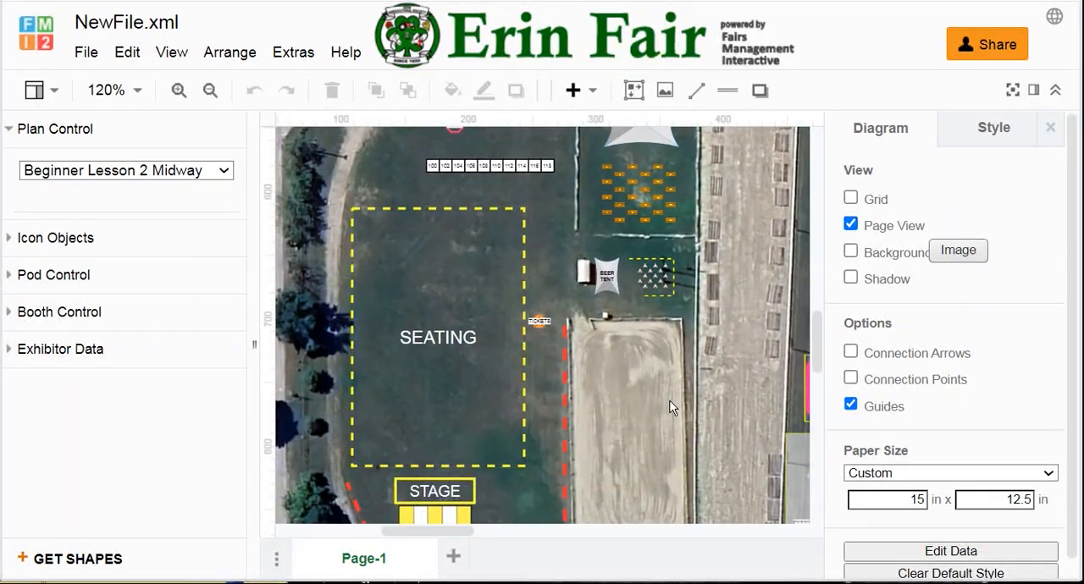
{"action": "left_click_drag", "start_coordinate": [656, 411], "coordinate": [607, 483]}
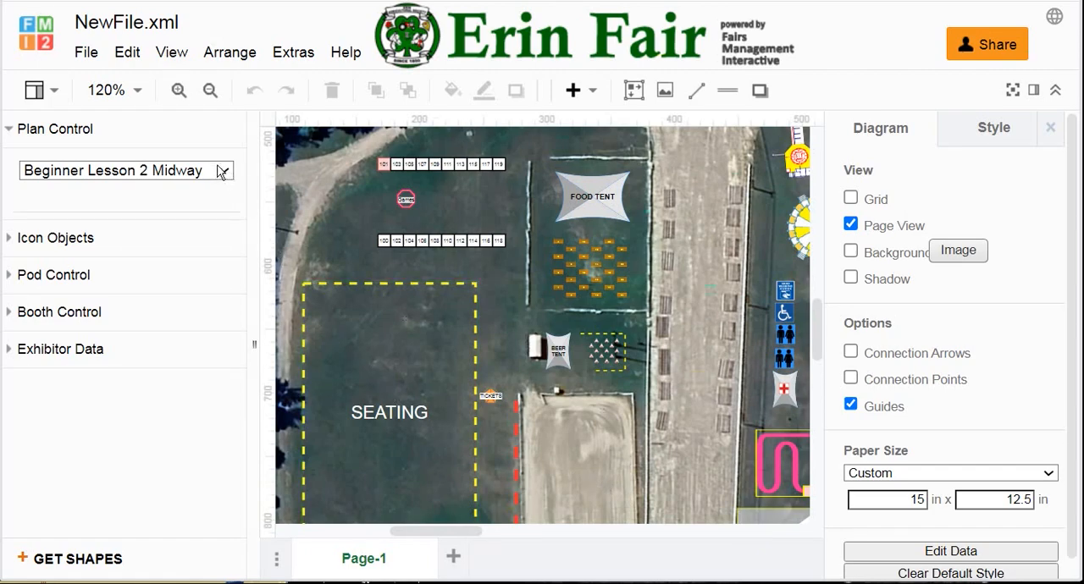
{"action": "left_click_drag", "start_coordinate": [329, 252], "coordinate": [330, 215]}
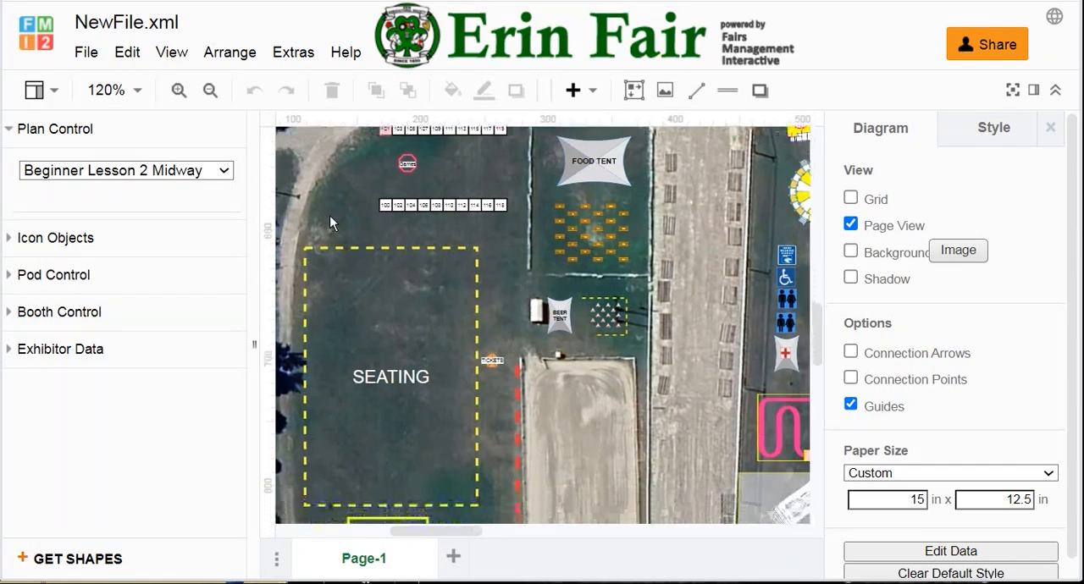
{"action": "scroll", "coordinate": [327, 219], "scroll_direction": "down", "scroll_amount": 3}
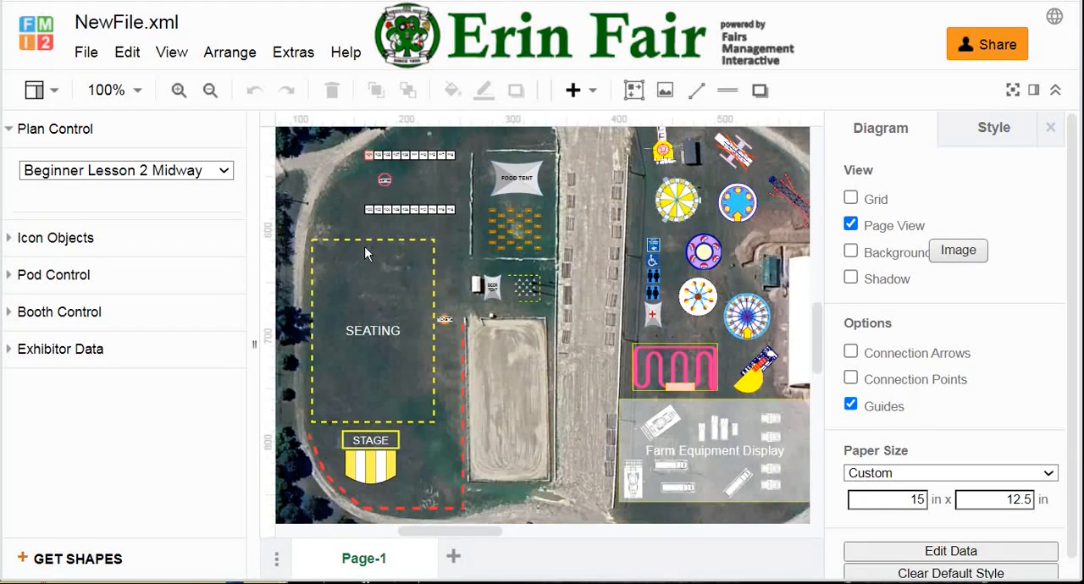
{"action": "left_click", "coordinate": [433, 205]}
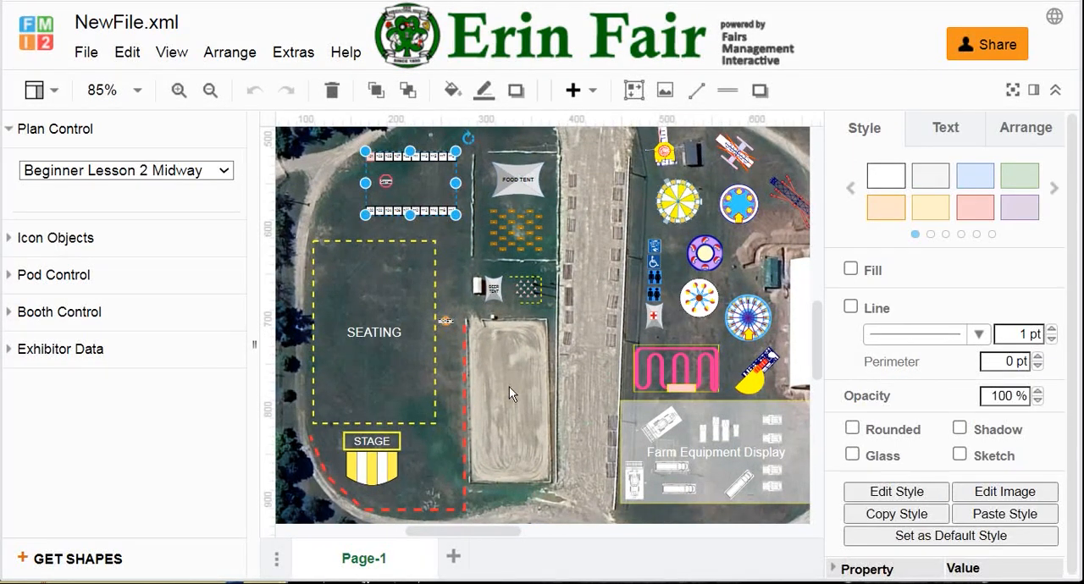
{"action": "left_click", "coordinate": [433, 424]}
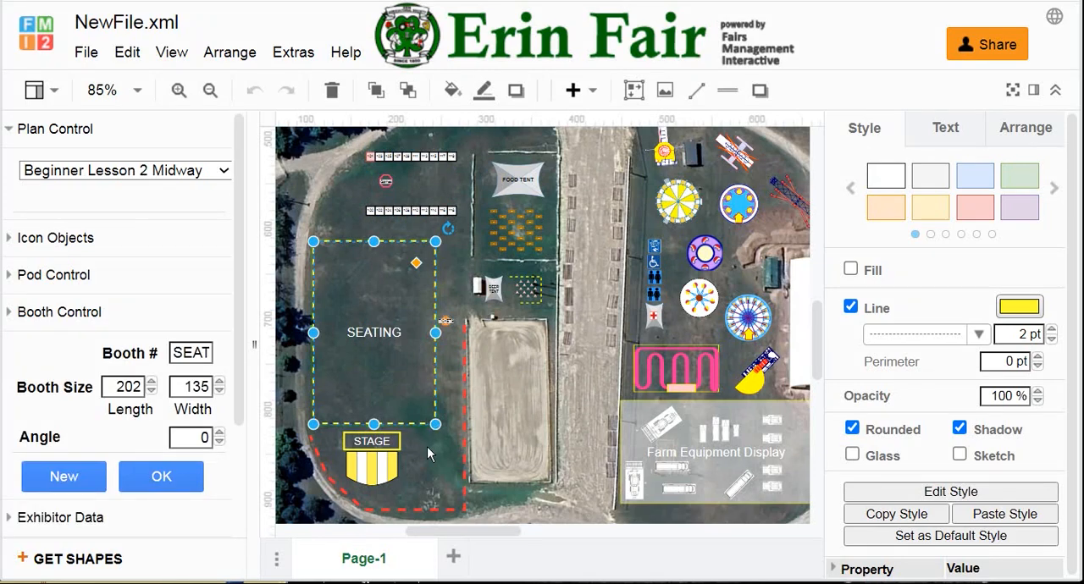
{"action": "left_click", "coordinate": [373, 478]}
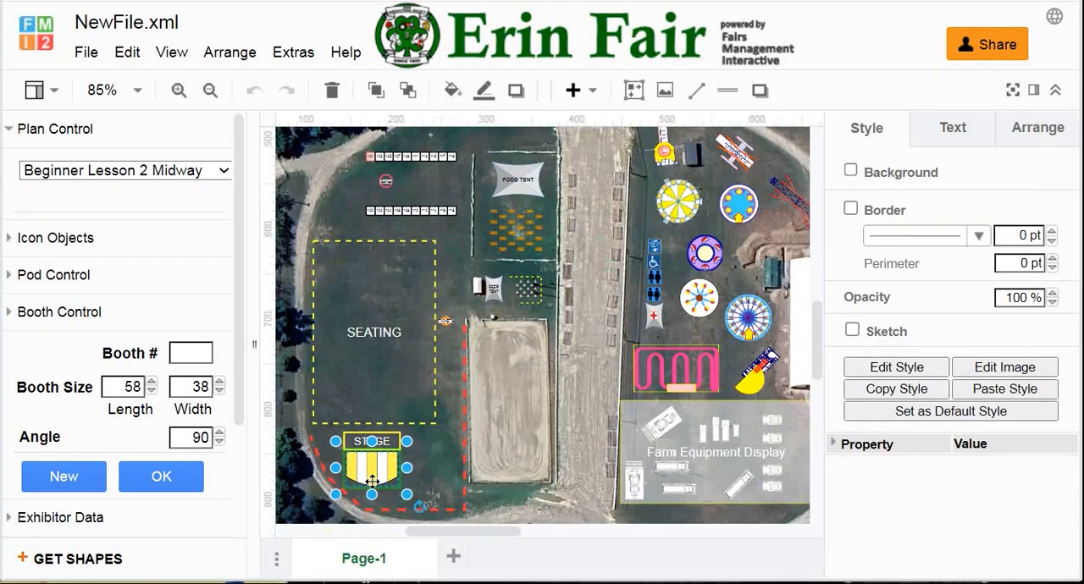
{"action": "left_click", "coordinate": [451, 510]}
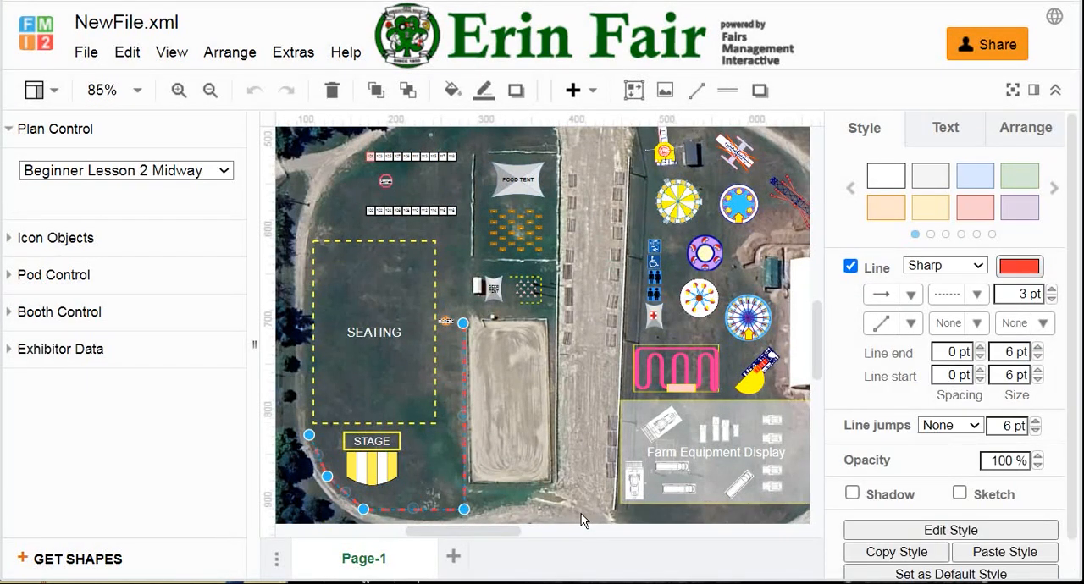
Step: Load the All Grounds plan and focus on the grass field inside the northwest curve of the track
{"action": "left_click", "coordinate": [224, 171]}
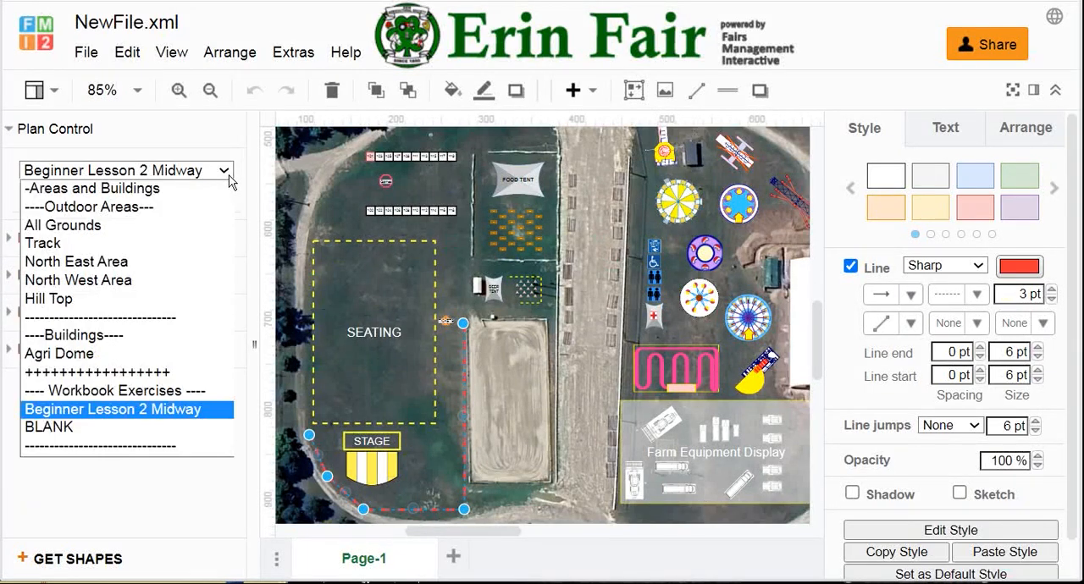
{"action": "left_click", "coordinate": [141, 227]}
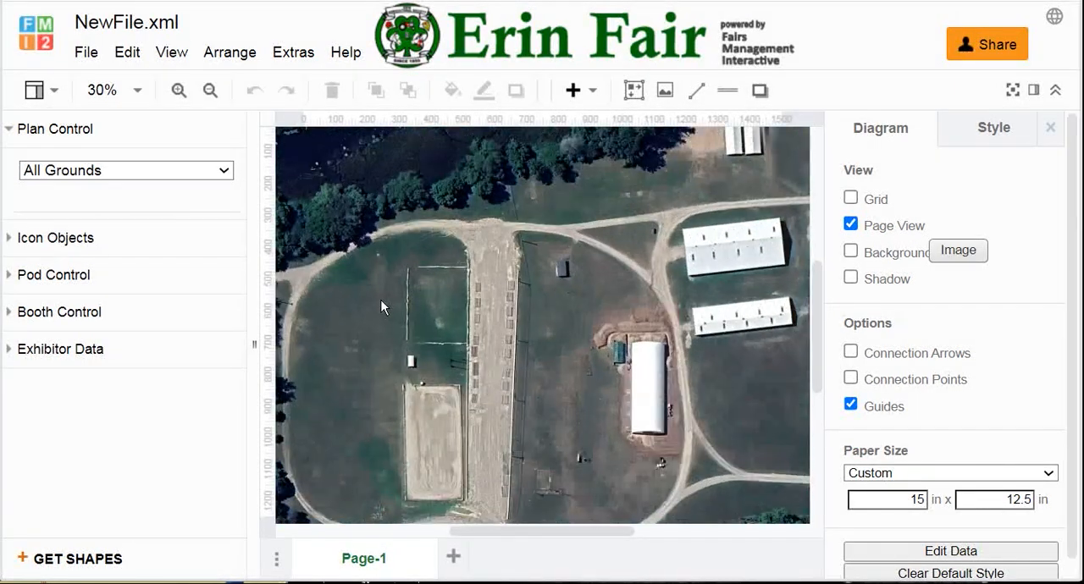
{"action": "scroll", "coordinate": [381, 300], "scroll_direction": "up", "scroll_amount": 3}
{"action": "left_click_drag", "start_coordinate": [389, 307], "coordinate": [504, 285]}
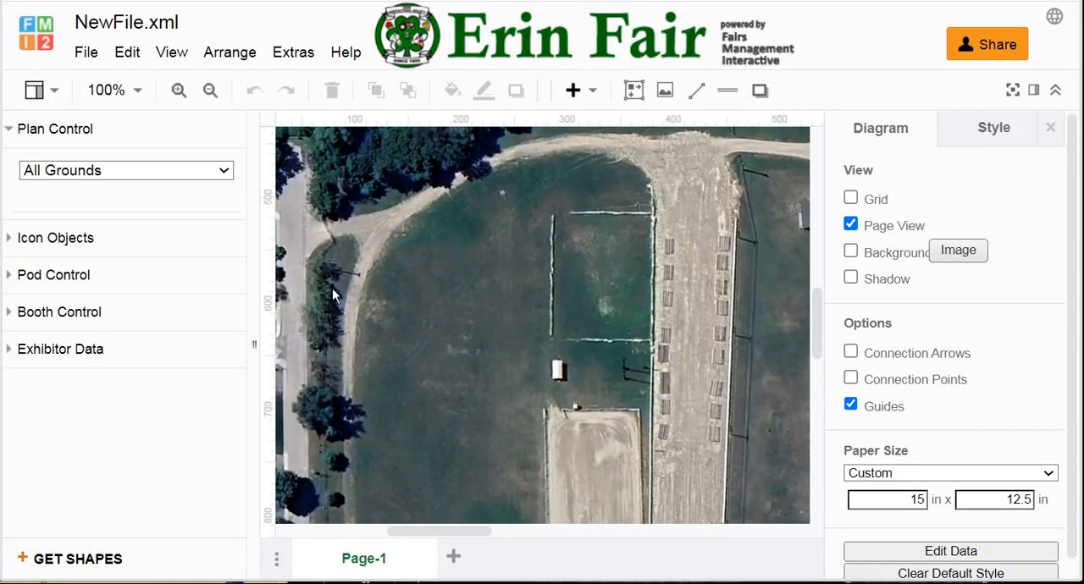
Step: Configure the pod with 10 booths per row, 1 aisle and an aisle width of 30
{"action": "left_click", "coordinate": [166, 279]}
{"action": "double_click", "coordinate": [203, 316]}
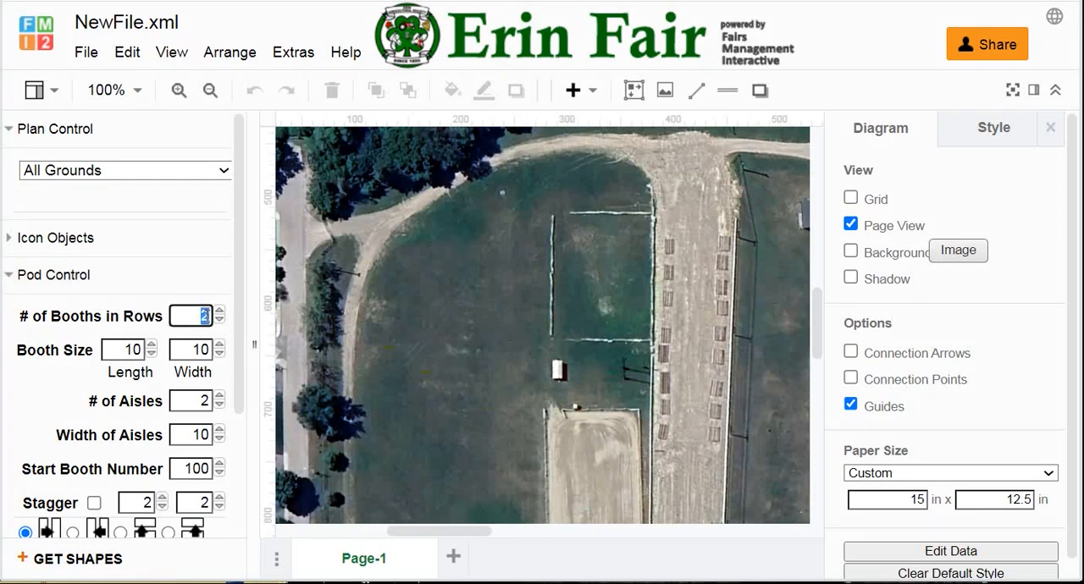
{"action": "type", "text": "10"}
{"action": "double_click", "coordinate": [203, 401]}
{"action": "type", "text": "1"}
{"action": "double_click", "coordinate": [201, 435]}
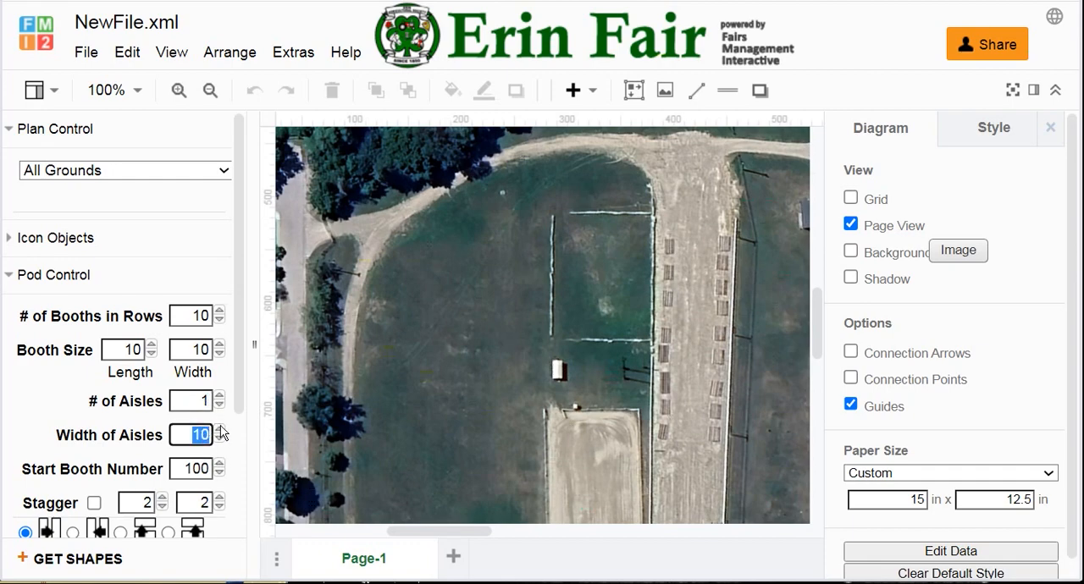
{"action": "type", "text": "30"}
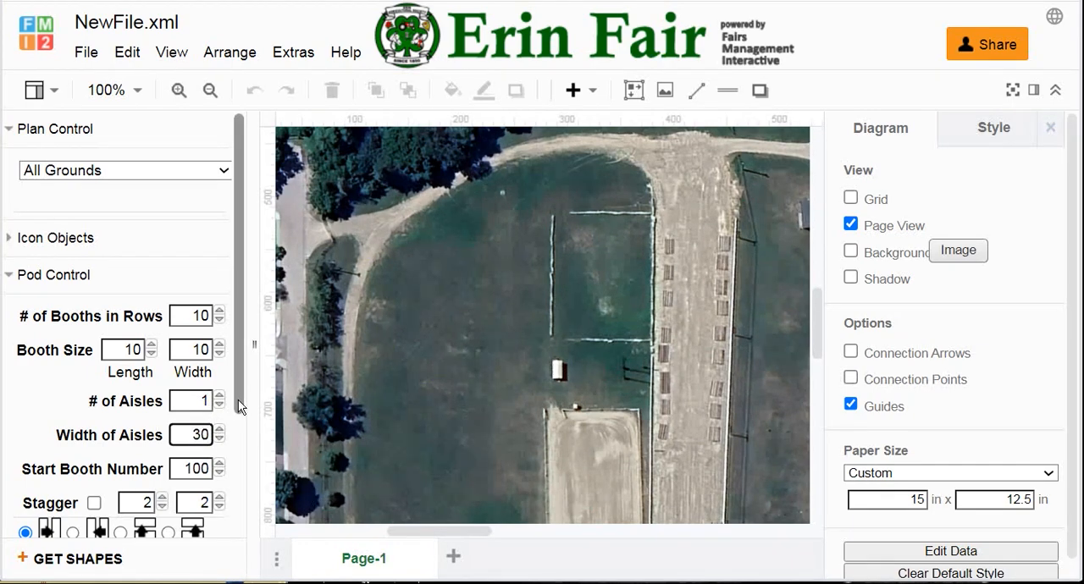
Step: Choose the horizontal-row numbering pattern with two right-pointing arrows and place the pod on the grass inside the track's northwest curve
{"action": "left_click_drag", "start_coordinate": [242, 385], "coordinate": [251, 485]}
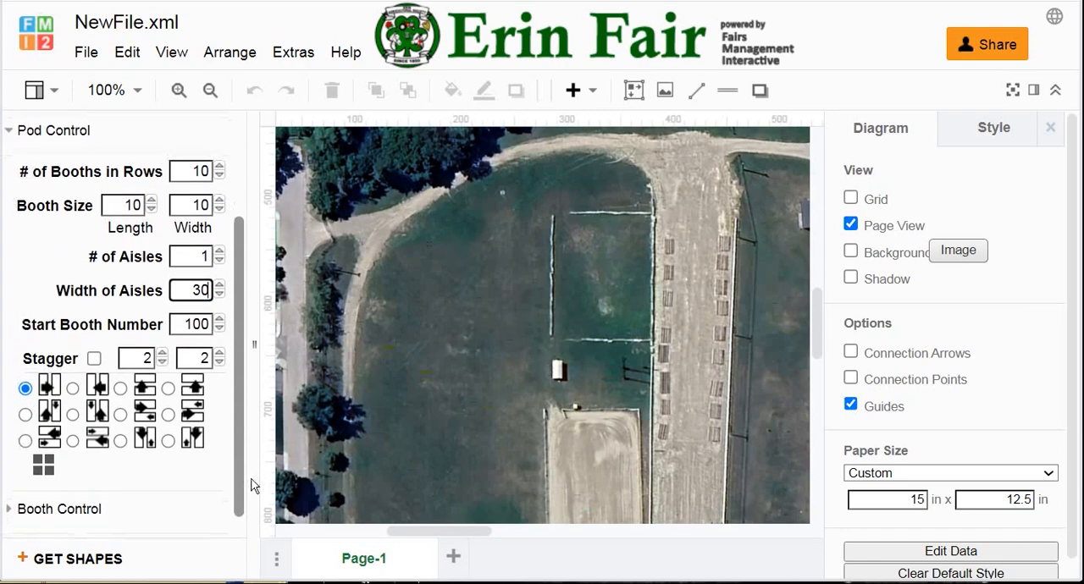
{"action": "left_click", "coordinate": [120, 414]}
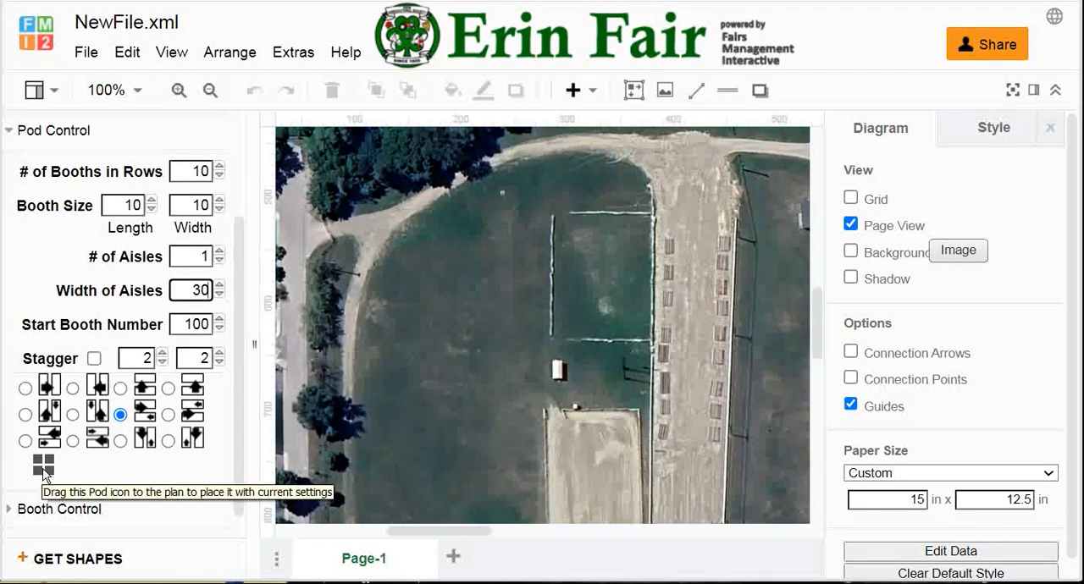
{"action": "left_click_drag", "start_coordinate": [44, 475], "coordinate": [416, 242]}
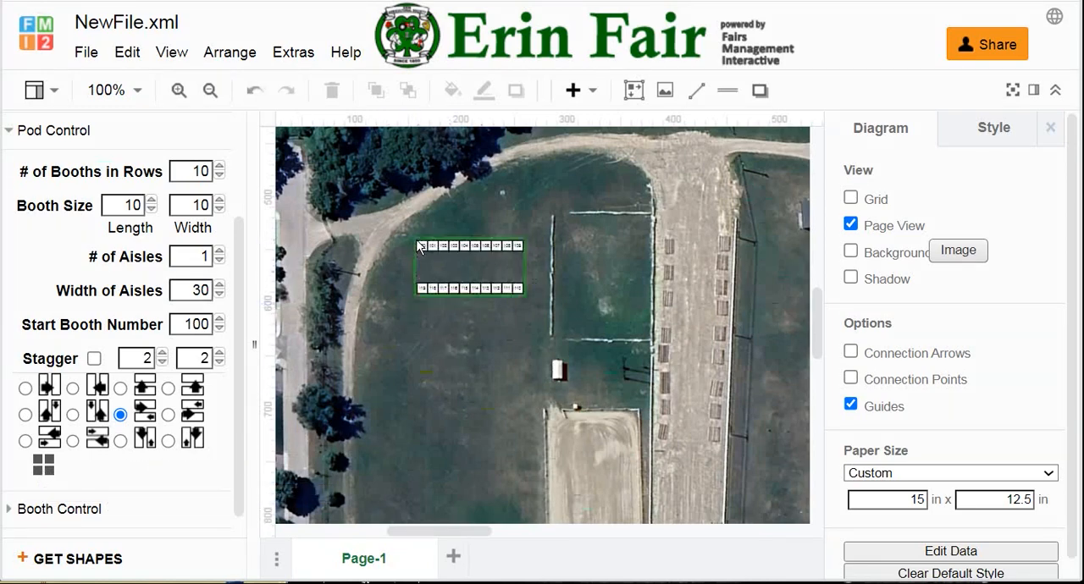
Step: Delete the pod's lower row of booths, numbered 110 to 119
{"action": "left_click", "coordinate": [421, 288]}
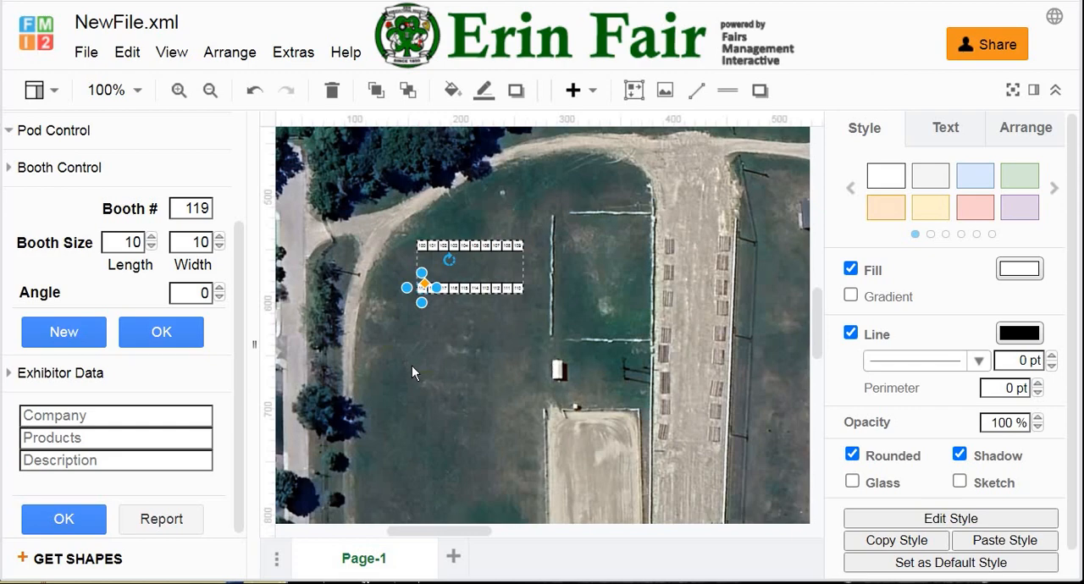
{"action": "key", "text": "Delete"}
{"action": "left_click_drag", "start_coordinate": [414, 336], "coordinate": [547, 269]}
{"action": "key", "text": "Delete"}
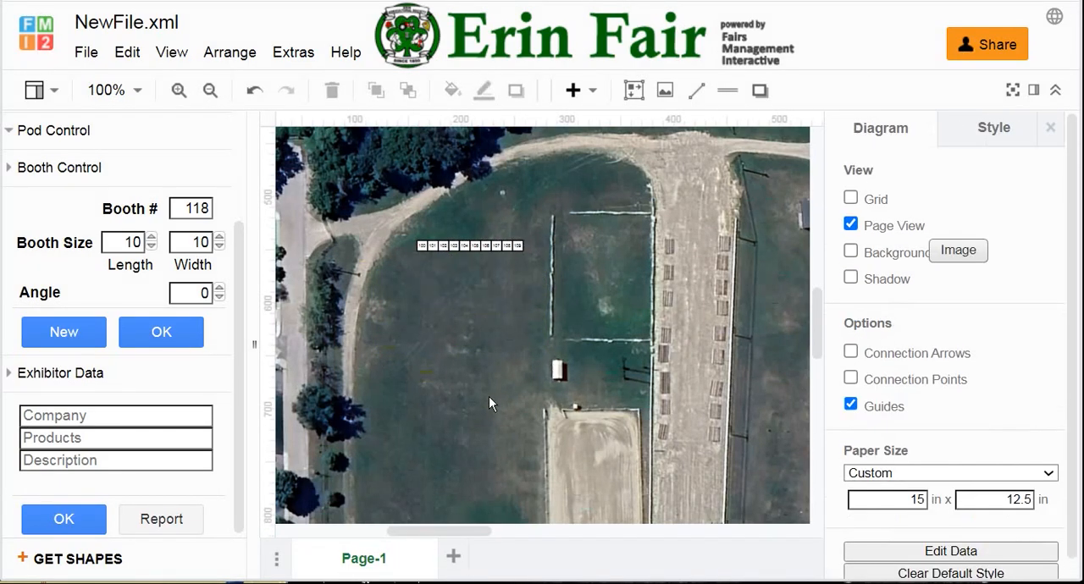
Step: Group the remaining row of booths, numbered 100 to 109, together with the pod frame
{"action": "left_click_drag", "start_coordinate": [373, 297], "coordinate": [532, 215]}
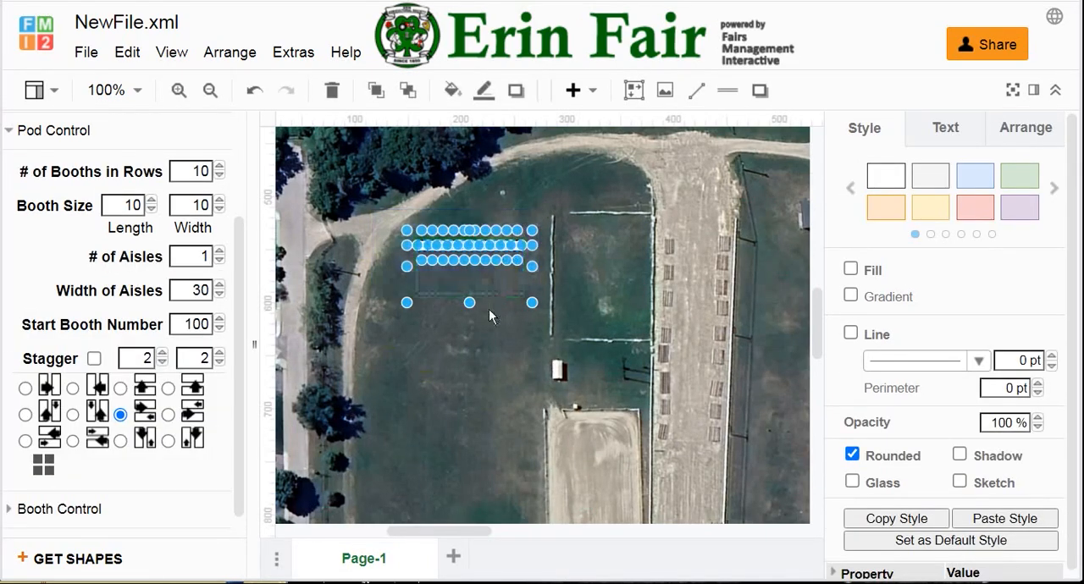
{"action": "right_click", "coordinate": [479, 246]}
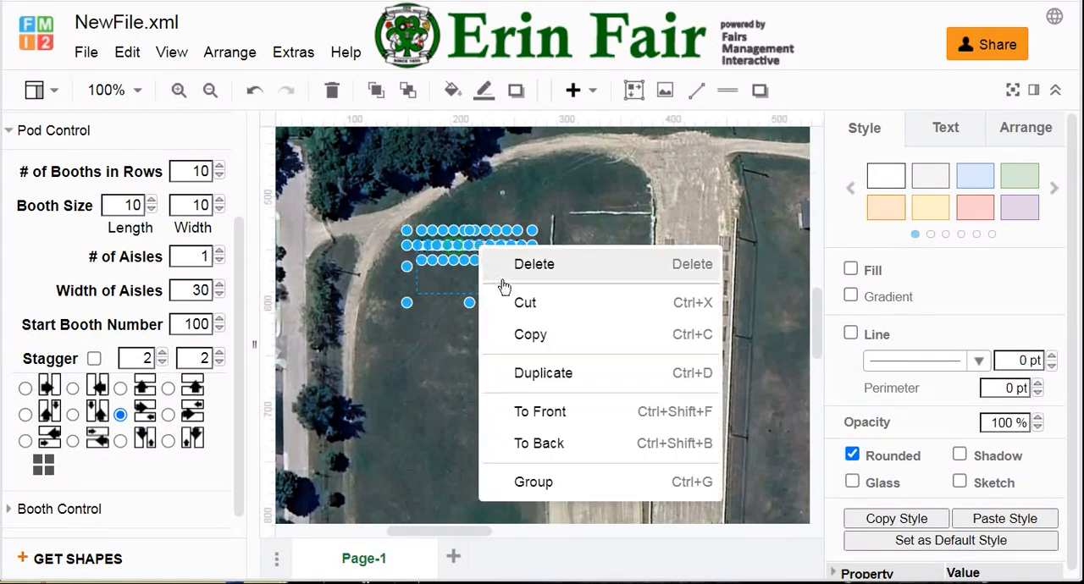
{"action": "left_click", "coordinate": [535, 482]}
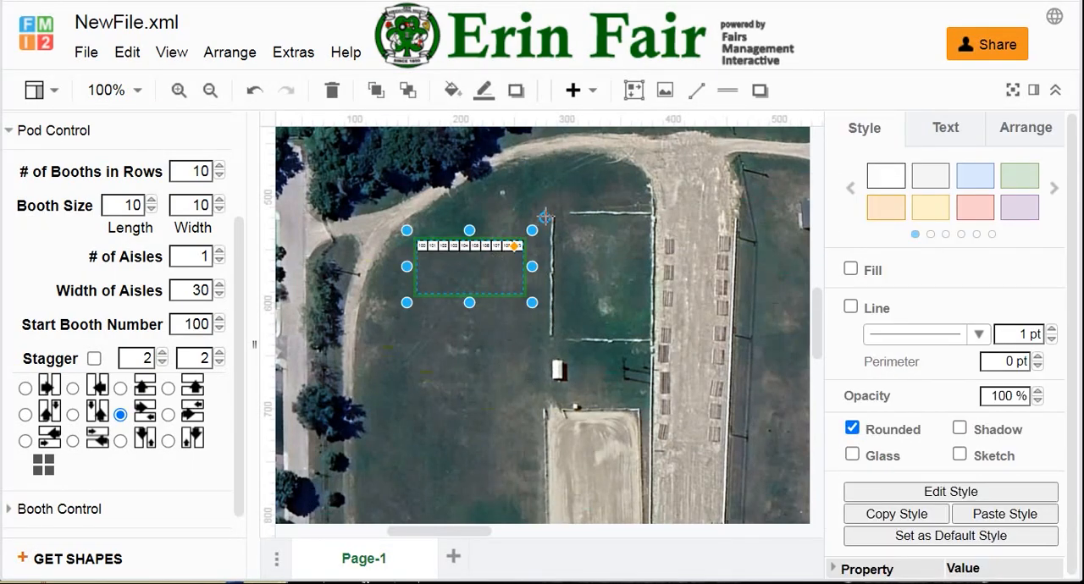
Step: Rotate the grouped booth row to -30 degrees, place it along the track's northwest curve, and ungroup it
{"action": "left_click_drag", "start_coordinate": [545, 218], "coordinate": [535, 141]}
{"action": "left_click_drag", "start_coordinate": [464, 278], "coordinate": [463, 233]}
{"action": "right_click", "coordinate": [449, 203]}
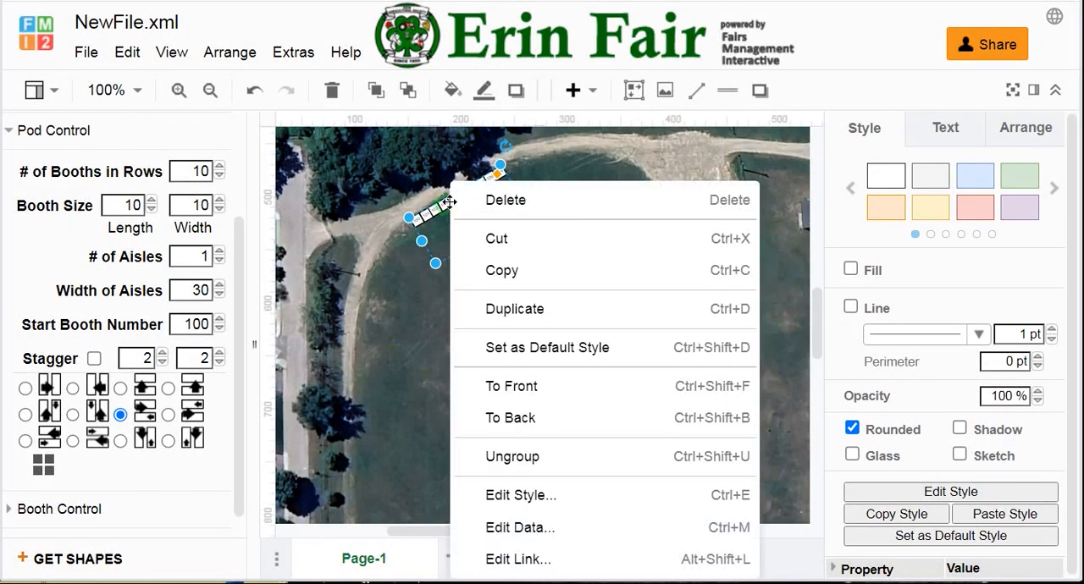
{"action": "left_click", "coordinate": [518, 456]}
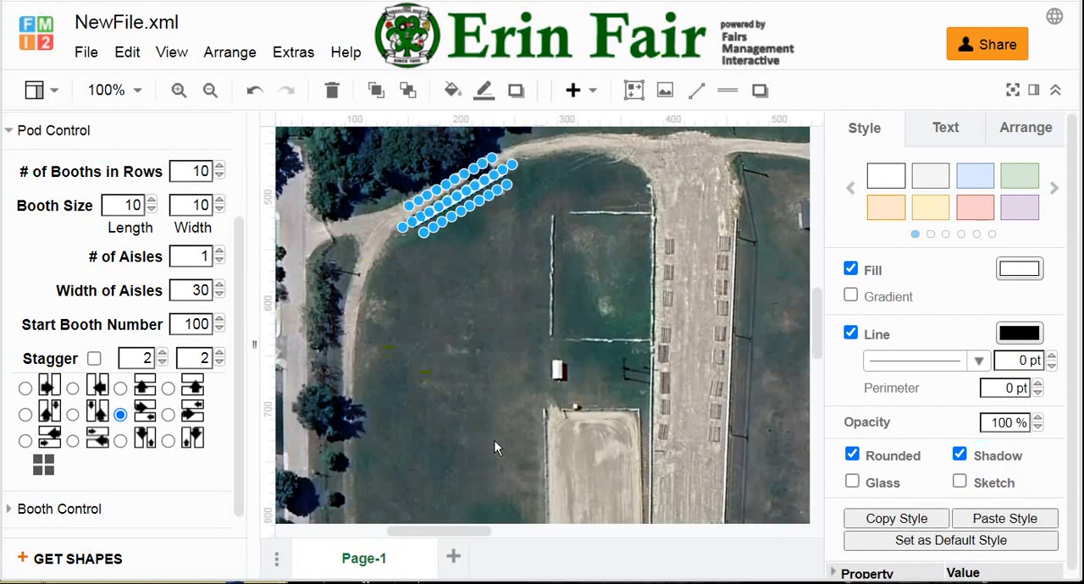
{"action": "left_click", "coordinate": [466, 392]}
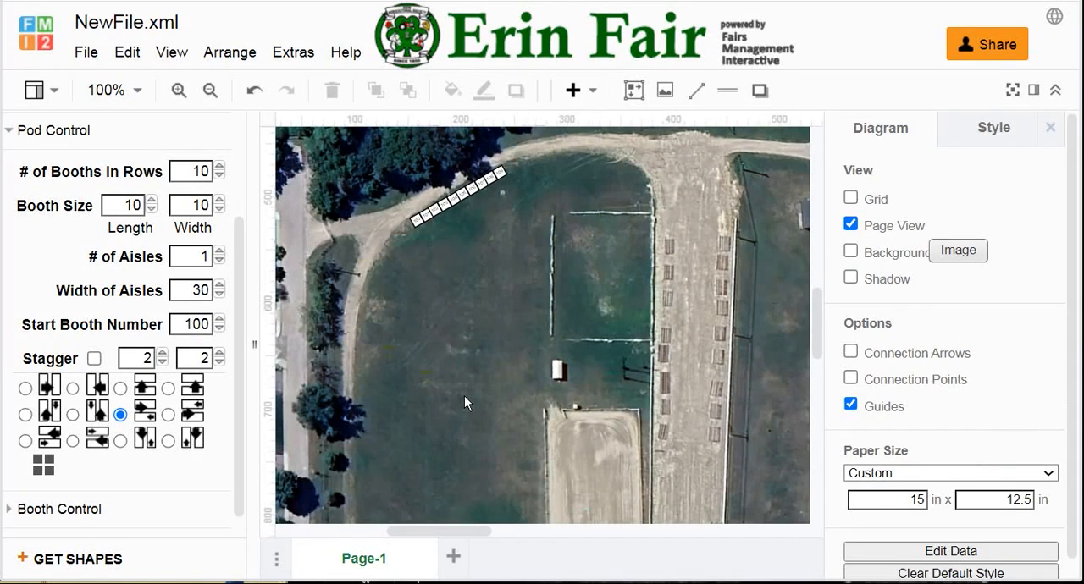
Step: Create a new booth labelled SEATING with length 120, width 90 and angle 0, starting from booth 100's settings
{"action": "left_click", "coordinate": [416, 219]}
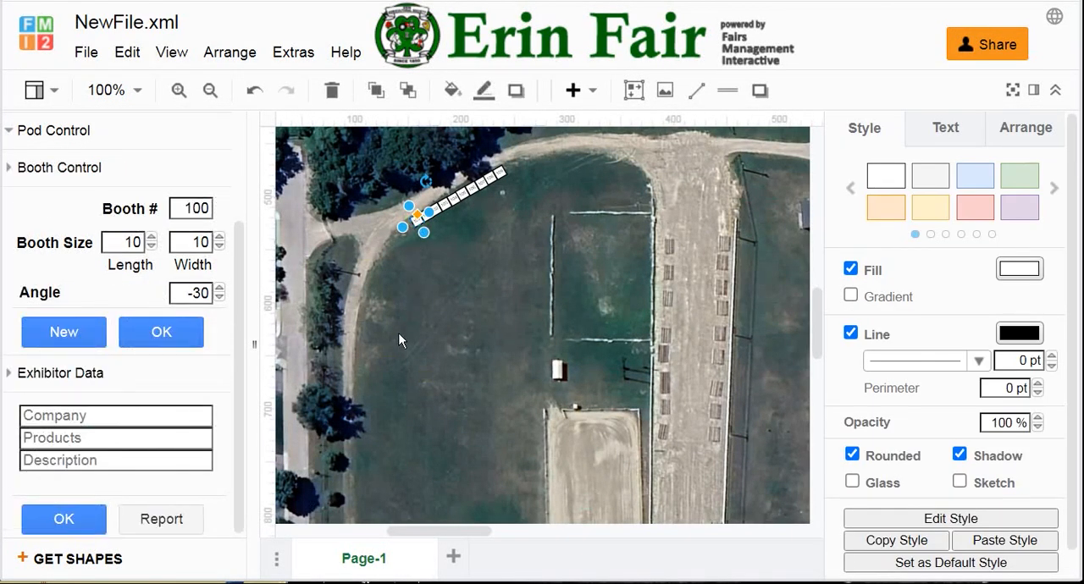
{"action": "double_click", "coordinate": [187, 208]}
{"action": "type", "text": "SEATING"}
{"action": "double_click", "coordinate": [127, 242]}
{"action": "type", "text": "1"}
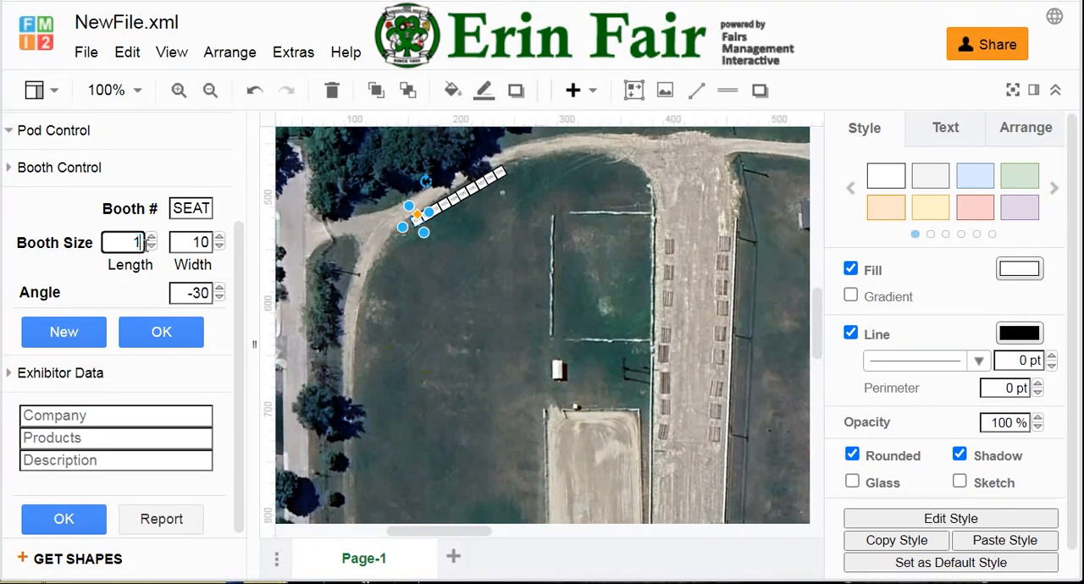
{"action": "left_click", "coordinate": [192, 242]}
{"action": "double_click", "coordinate": [193, 242]}
{"action": "type", "text": "9"}
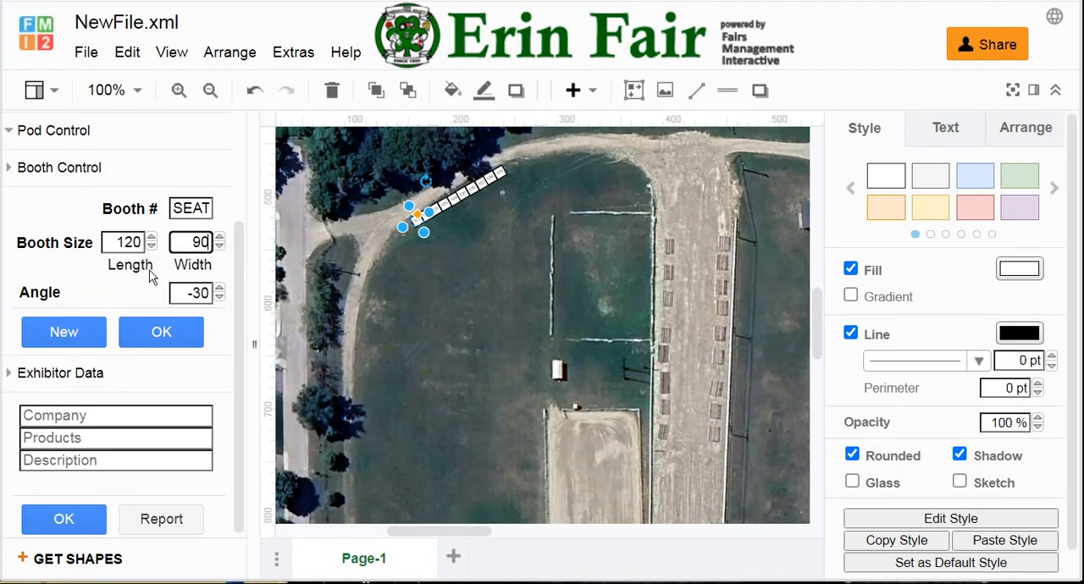
{"action": "double_click", "coordinate": [184, 294]}
{"action": "type", "text": "0"}
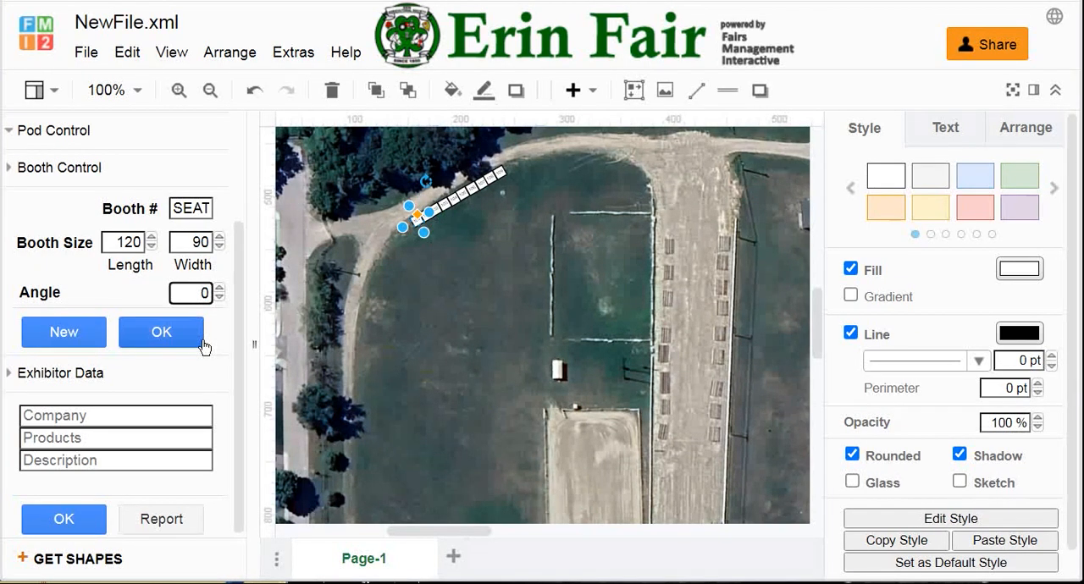
{"action": "left_click", "coordinate": [72, 338]}
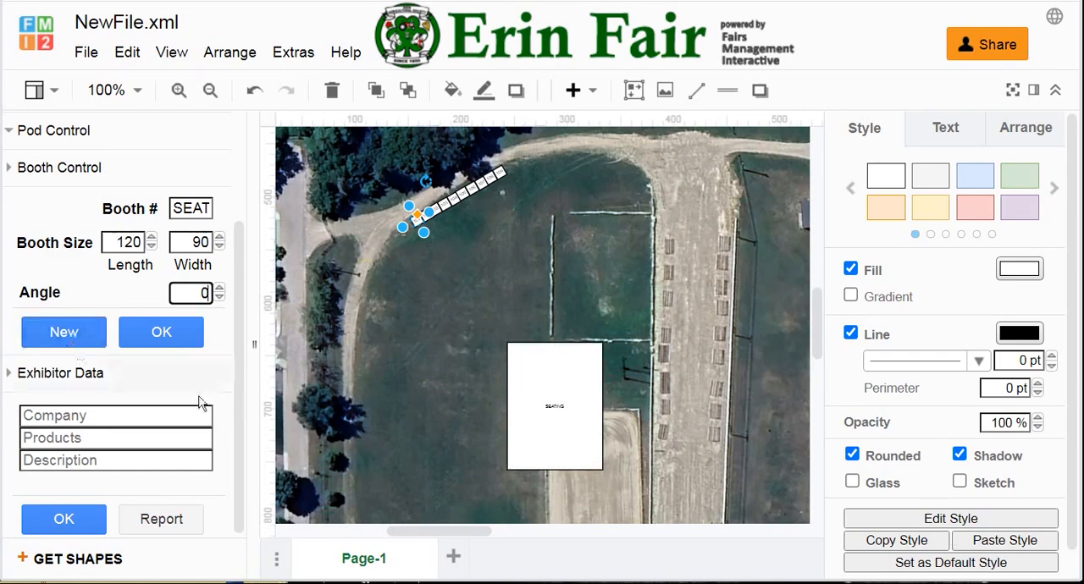
Step: Move the SEATING booth onto the grass field just below the angled booth row
{"action": "left_click", "coordinate": [563, 405]}
{"action": "left_click_drag", "start_coordinate": [563, 406], "coordinate": [460, 305]}
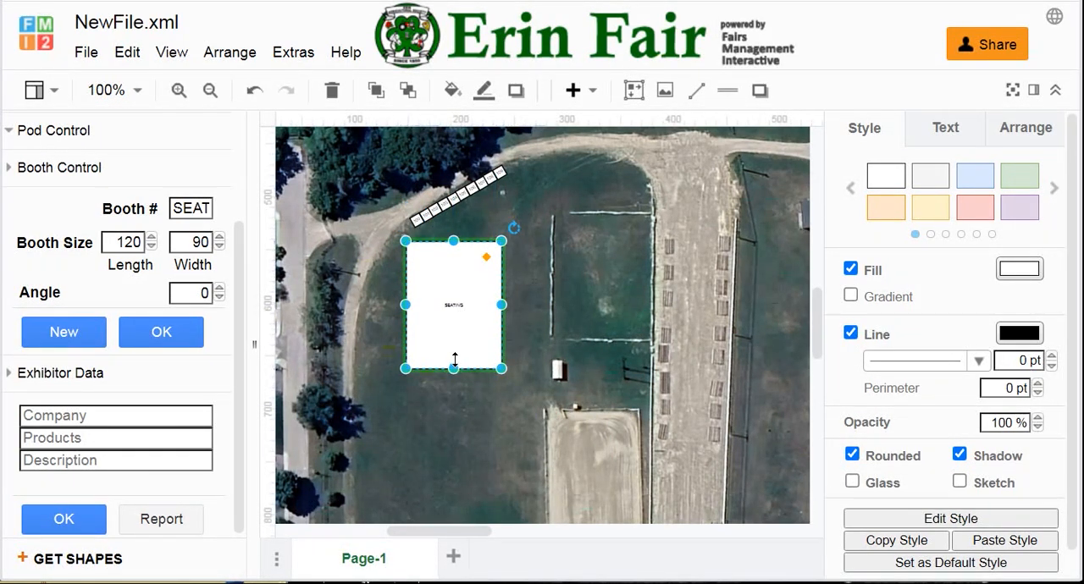
{"action": "scroll", "coordinate": [452, 352], "scroll_direction": "up", "scroll_amount": 4}
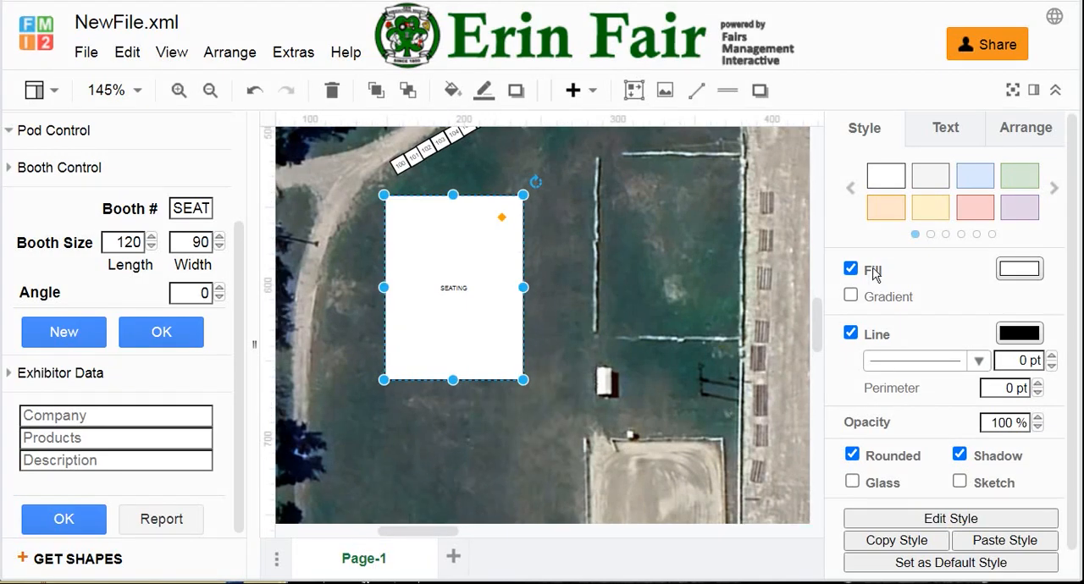
Step: Set the font size of the SEATING label to 8 pt
{"action": "left_click", "coordinate": [945, 129]}
{"action": "double_click", "coordinate": [1011, 228]}
{"action": "type", "text": "8pt"}
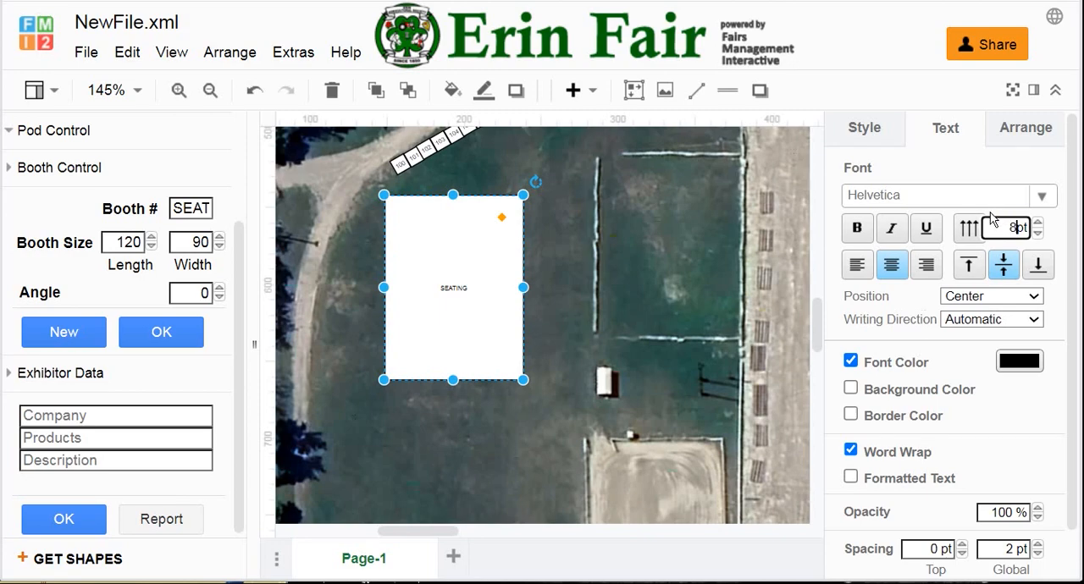
{"action": "key", "text": "Return"}
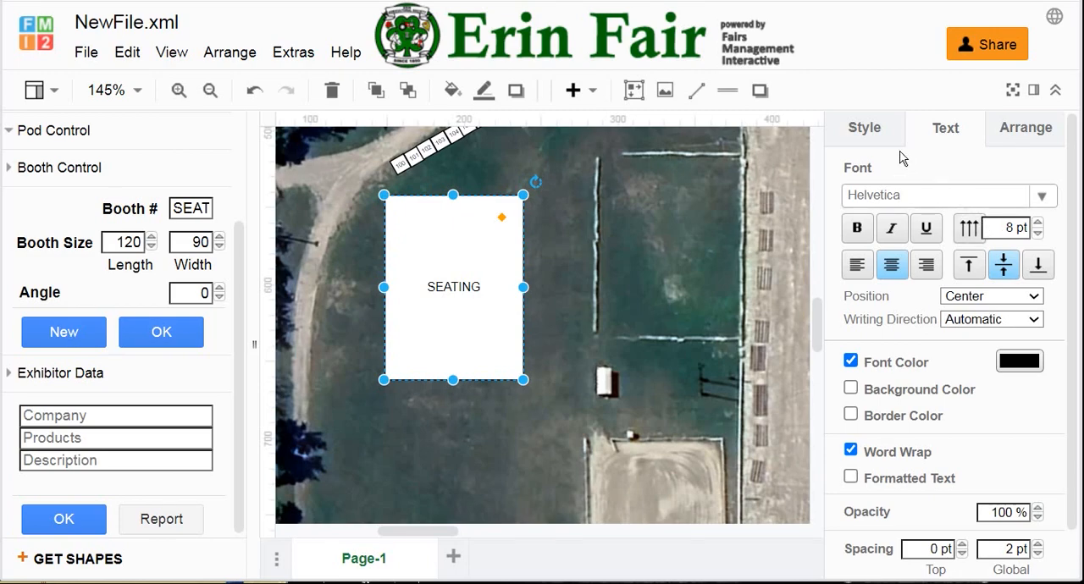
Step: Remove the SEATING booth's fill, colour its outline red (FF0000), and make its label text white
{"action": "left_click", "coordinate": [862, 129]}
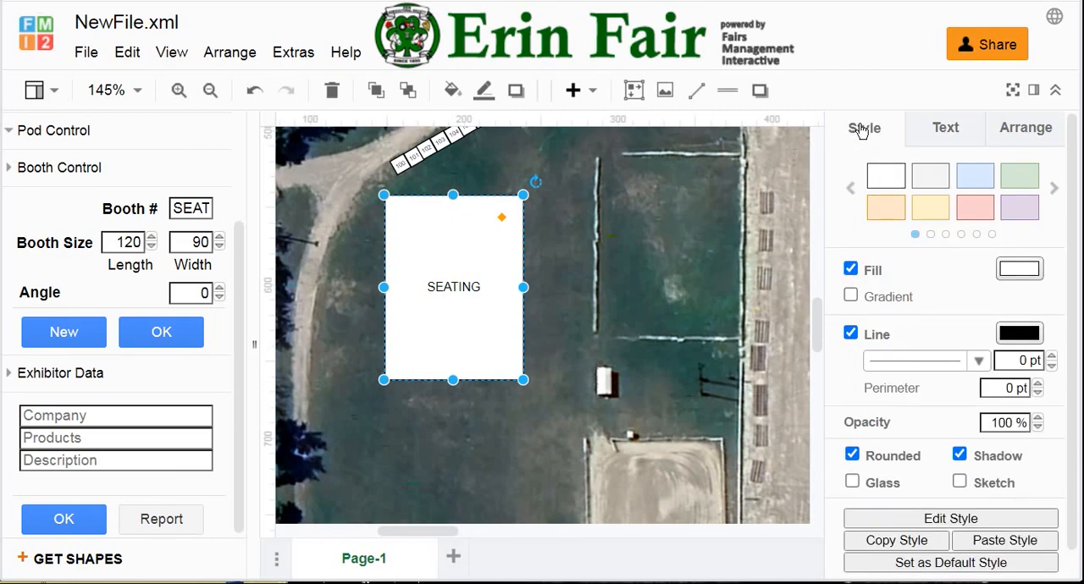
{"action": "left_click", "coordinate": [851, 269]}
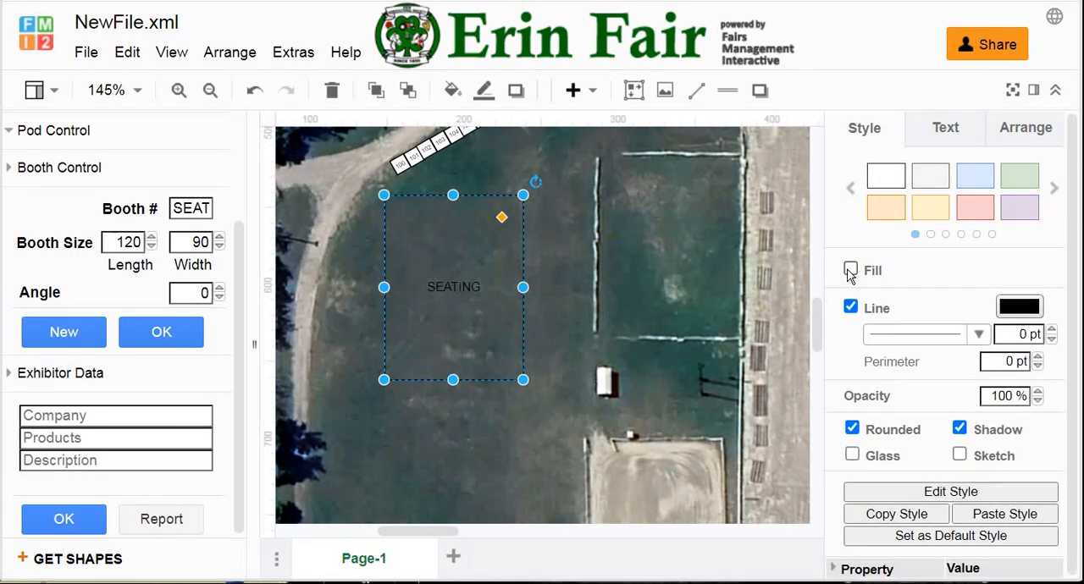
{"action": "left_click", "coordinate": [1019, 306]}
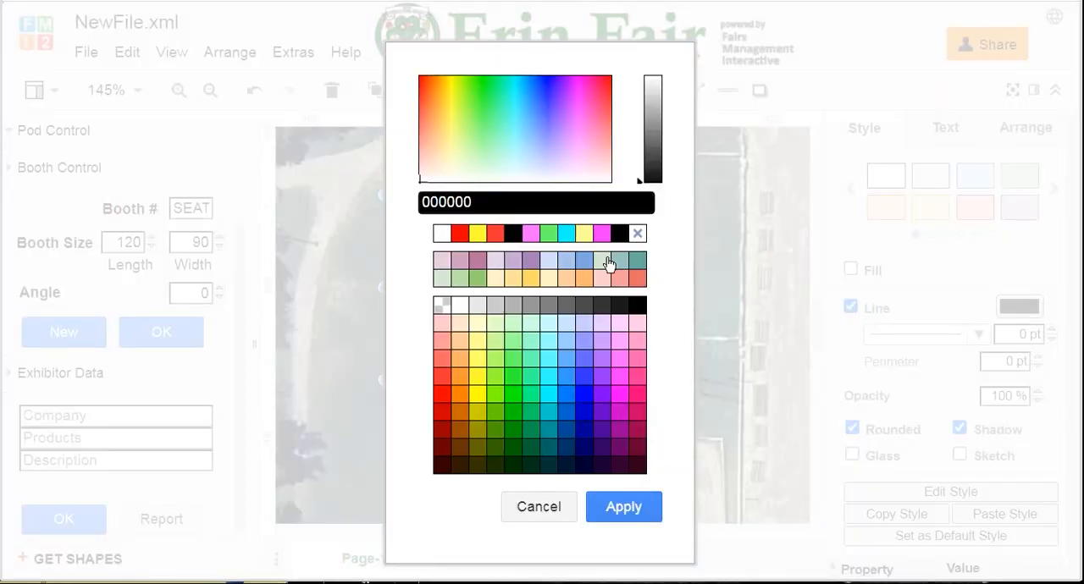
{"action": "left_click", "coordinate": [460, 233]}
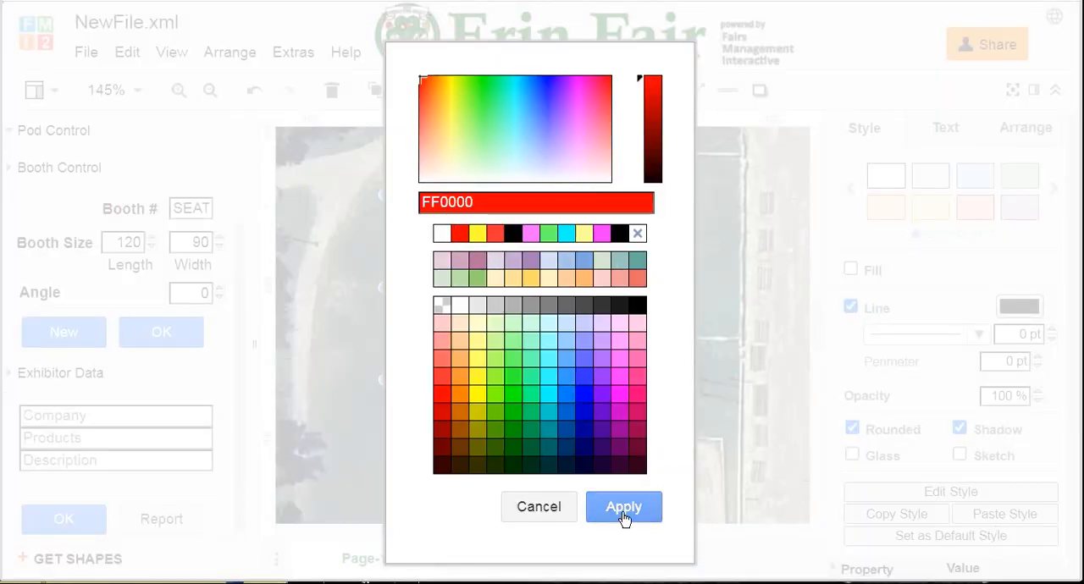
{"action": "left_click", "coordinate": [624, 513]}
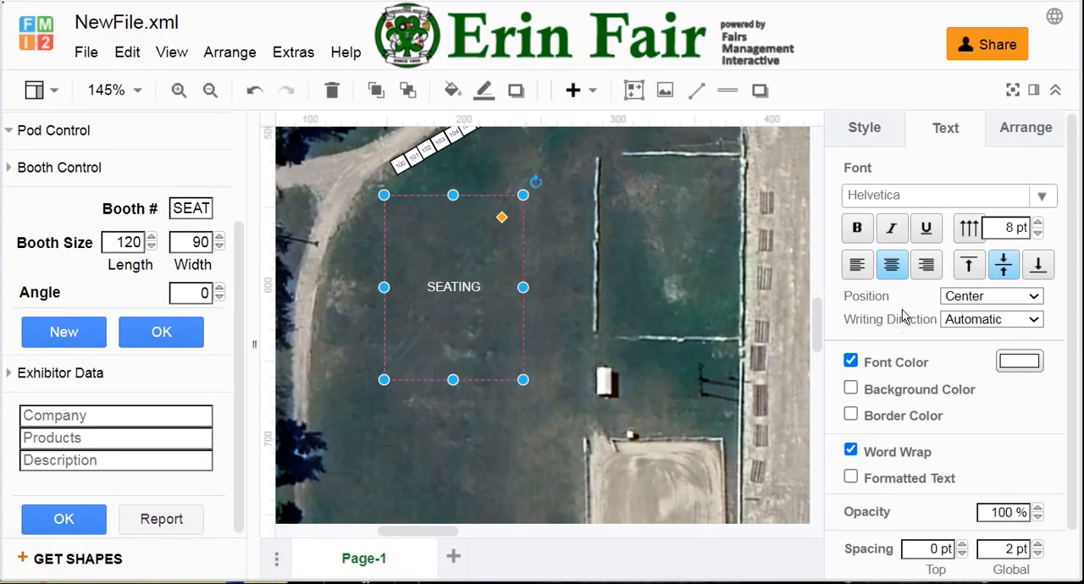
Step: Change the SEATING booth's outline to a dashed pattern and make the line thicker
{"action": "left_click", "coordinate": [880, 140]}
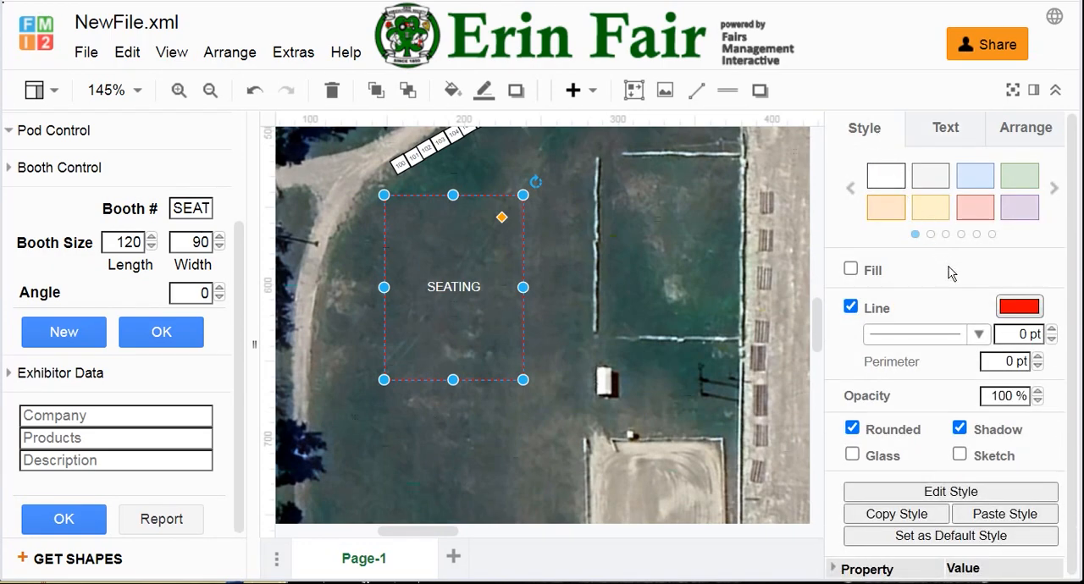
{"action": "left_click", "coordinate": [979, 333]}
{"action": "left_click", "coordinate": [943, 384]}
{"action": "left_click", "coordinate": [696, 364]}
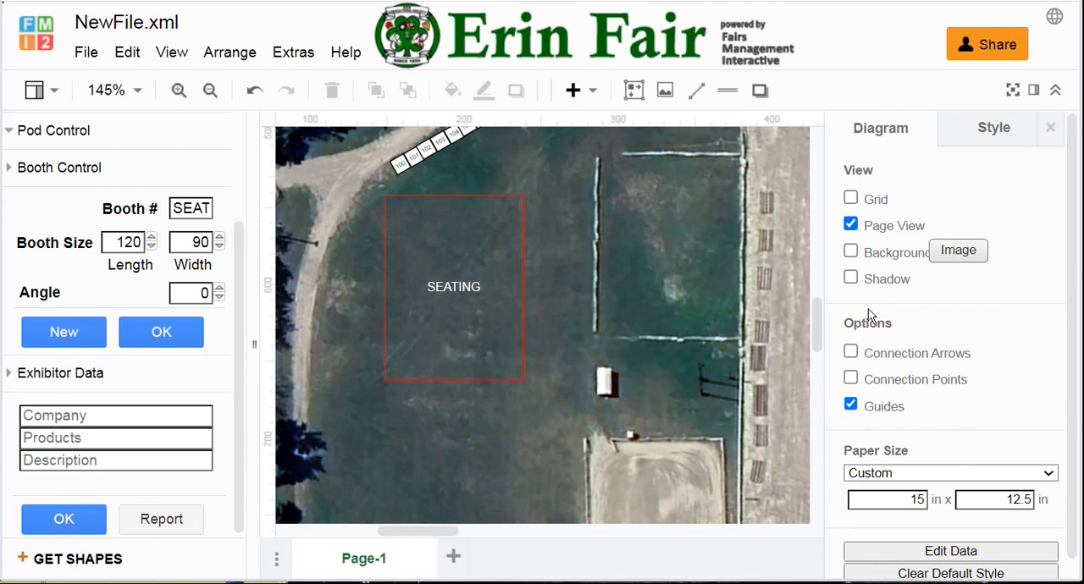
{"action": "left_click", "coordinate": [512, 241]}
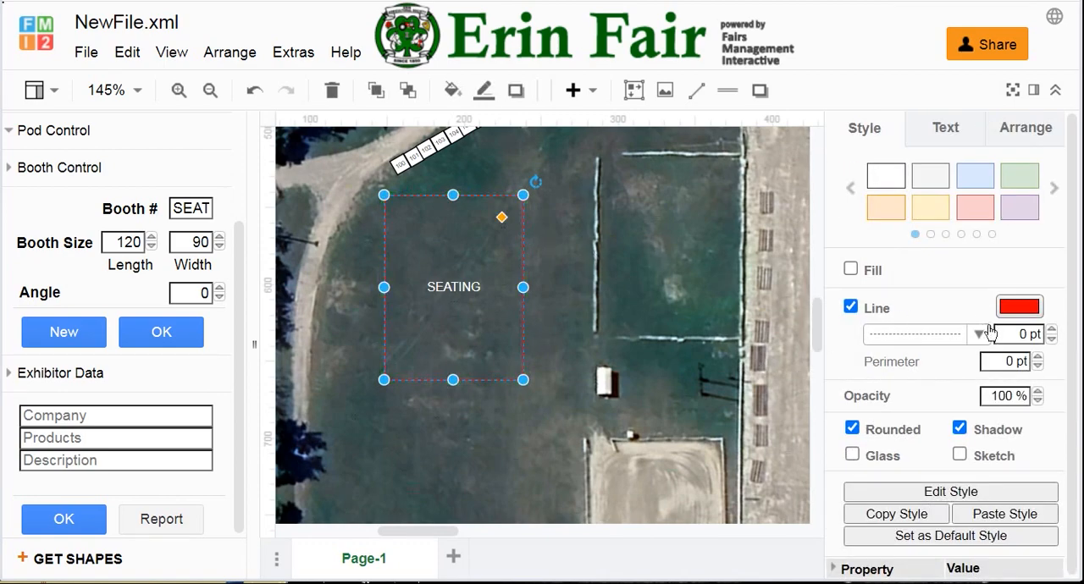
{"action": "left_click", "coordinate": [1052, 331]}
{"action": "left_click", "coordinate": [1052, 332]}
{"action": "left_click", "coordinate": [557, 364]}
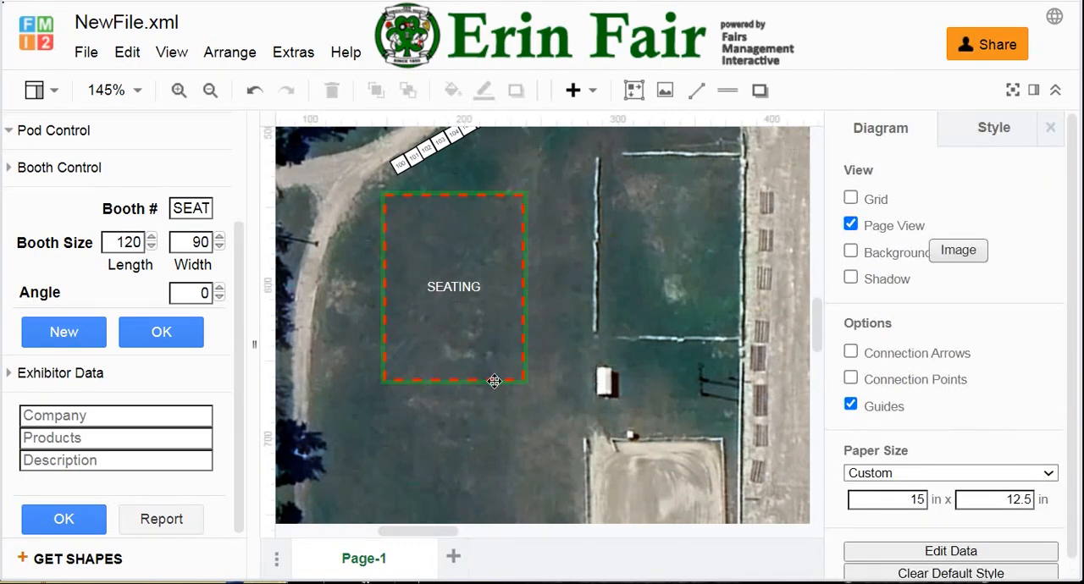
Step: Create a new booth from booth 100's settings with length 32, width 16 and angle 90, and centre it just below the SEATING area
{"action": "left_click", "coordinate": [399, 169]}
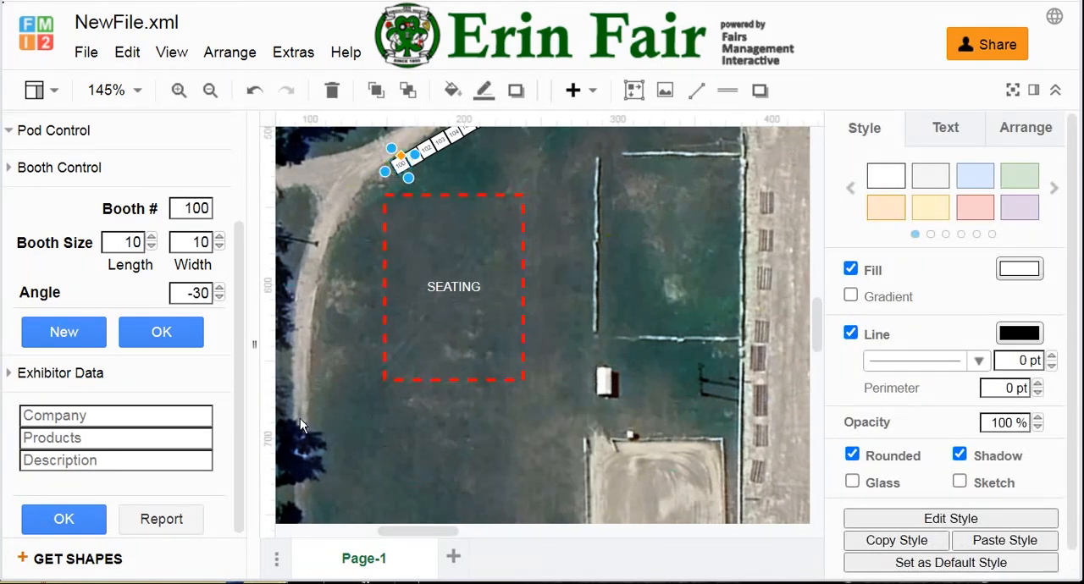
{"action": "left_click", "coordinate": [126, 241]}
{"action": "left_click_drag", "start_coordinate": [126, 242], "coordinate": [145, 256]}
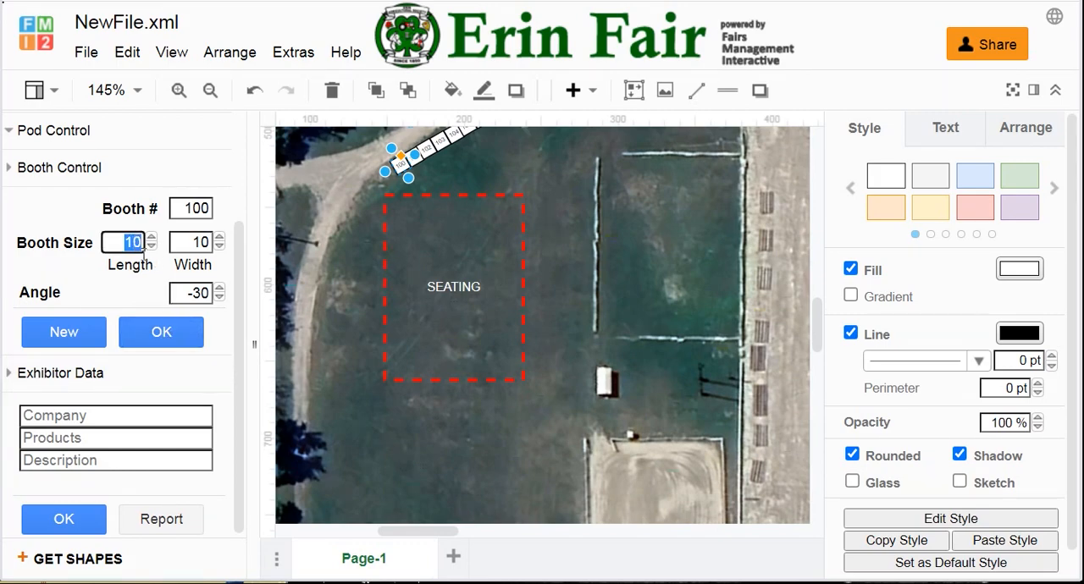
{"action": "type", "text": "32"}
{"action": "left_click_drag", "start_coordinate": [191, 244], "coordinate": [214, 242]}
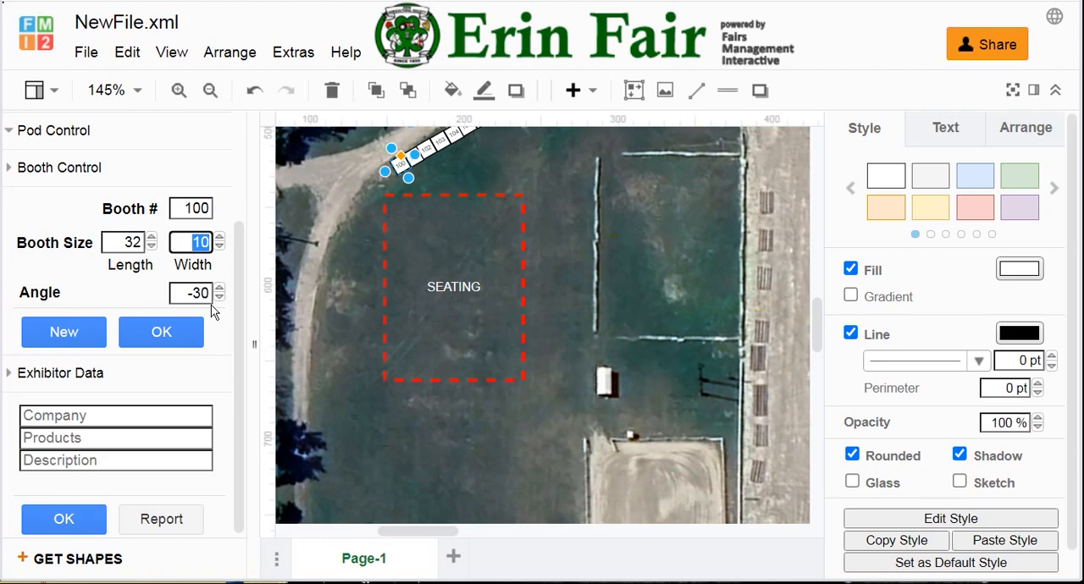
{"action": "type", "text": "16"}
{"action": "left_click_drag", "start_coordinate": [187, 293], "coordinate": [217, 303]}
{"action": "type", "text": "90"}
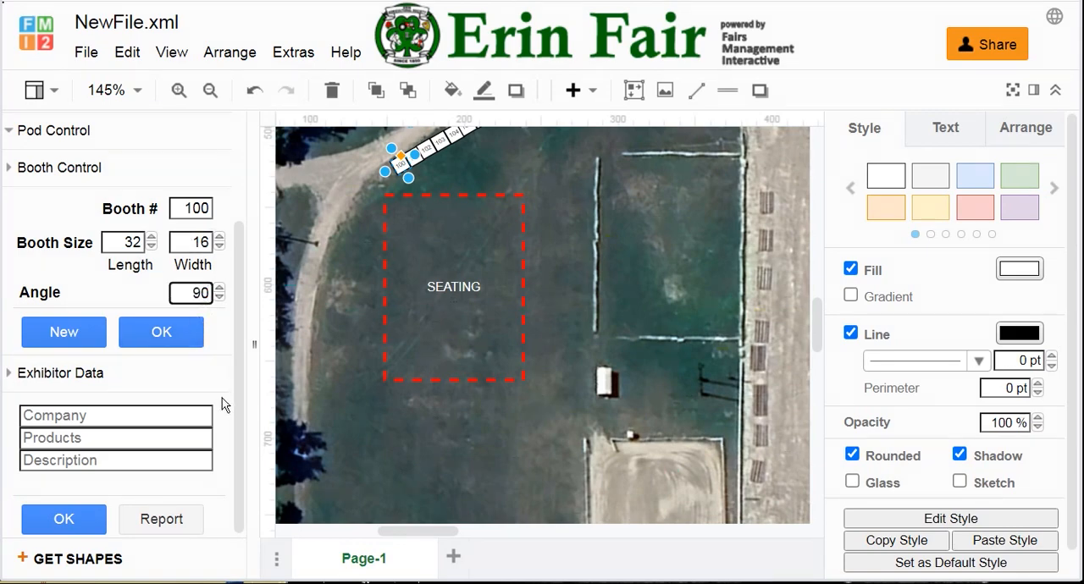
{"action": "left_click", "coordinate": [67, 337]}
{"action": "left_click_drag", "start_coordinate": [429, 232], "coordinate": [455, 406]}
{"action": "left_click_drag", "start_coordinate": [464, 405], "coordinate": [464, 405]}
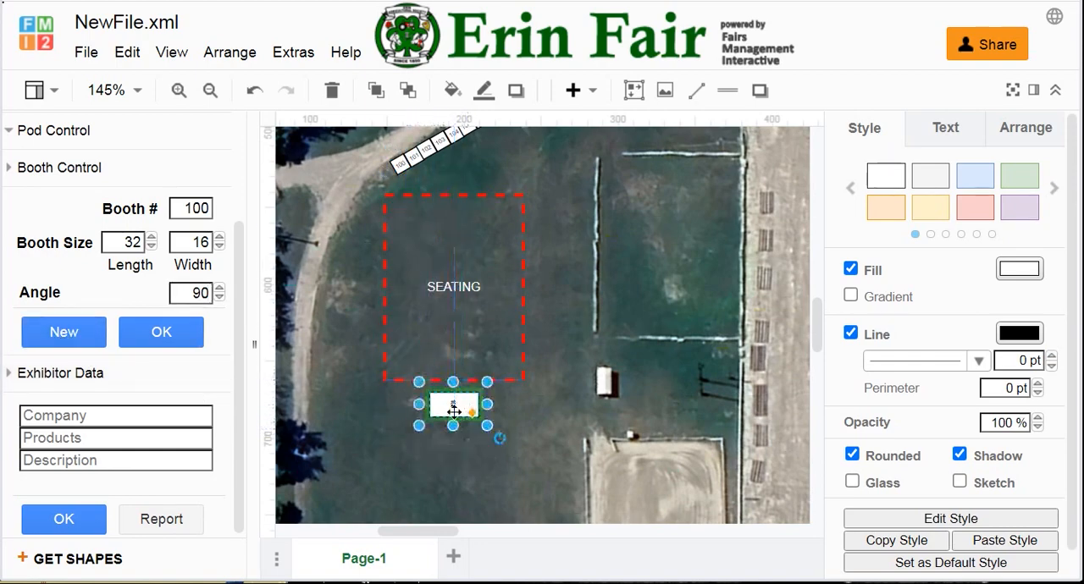
Step: Label the new 32 by 16 booth Stage and make its text horizontal at 6 pt
{"action": "left_click_drag", "start_coordinate": [182, 207], "coordinate": [225, 215]}
{"action": "type", "text": "Stage"}
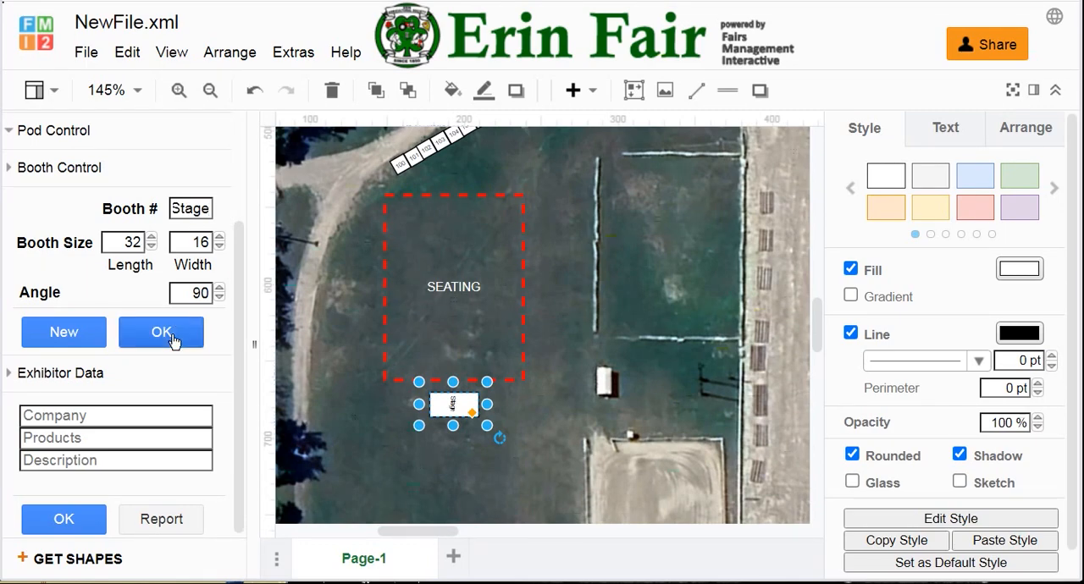
{"action": "left_click", "coordinate": [948, 134]}
{"action": "left_click", "coordinate": [969, 225]}
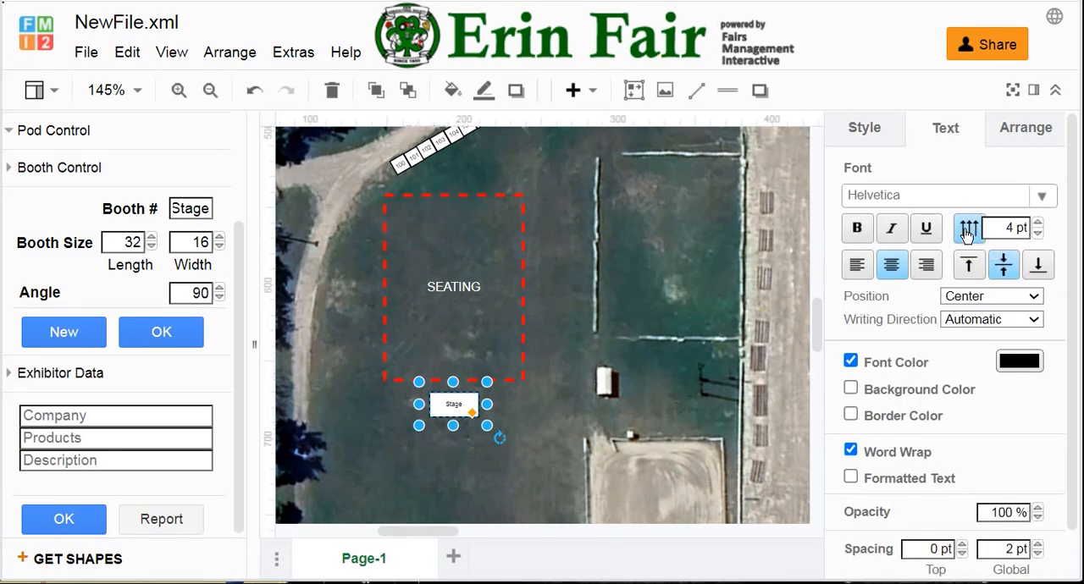
{"action": "left_click", "coordinate": [1039, 222]}
{"action": "left_click", "coordinate": [1039, 222]}
Step: Use the blue-and-white striped icon object for the Stage and rotate it 90 degrees so its flat edge faces the SEATING area
{"action": "scroll", "coordinate": [140, 218], "scroll_direction": "up", "scroll_amount": 3}
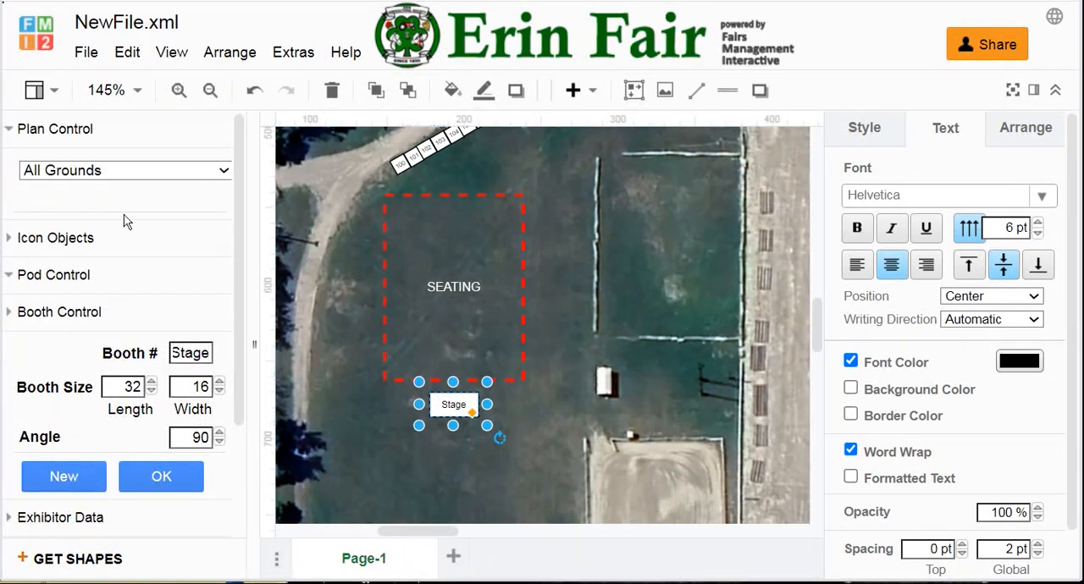
{"action": "left_click", "coordinate": [88, 235]}
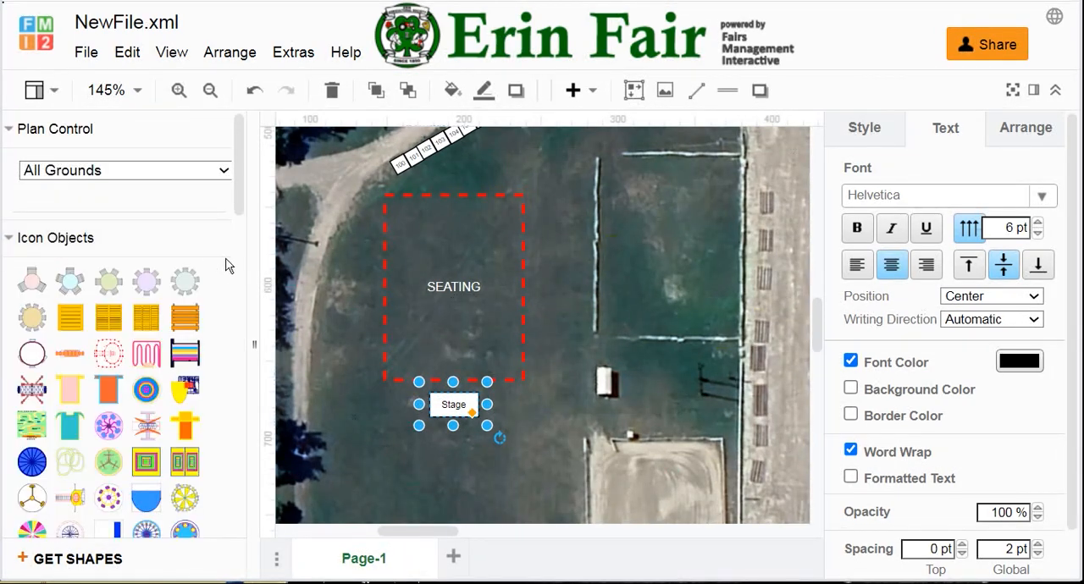
{"action": "left_click_drag", "start_coordinate": [240, 196], "coordinate": [243, 412]}
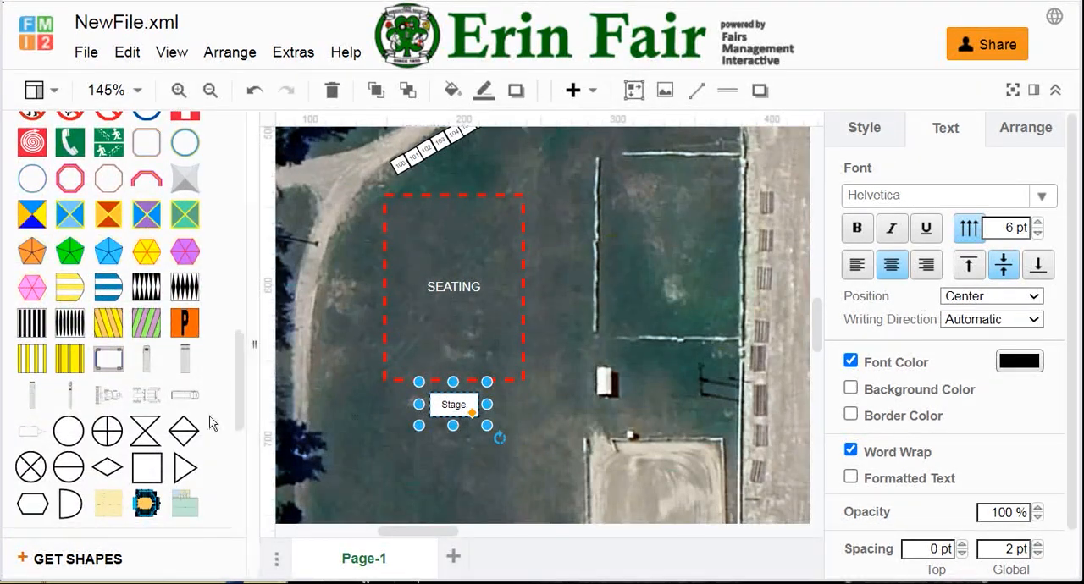
{"action": "mouse_move", "coordinate": [110, 292]}
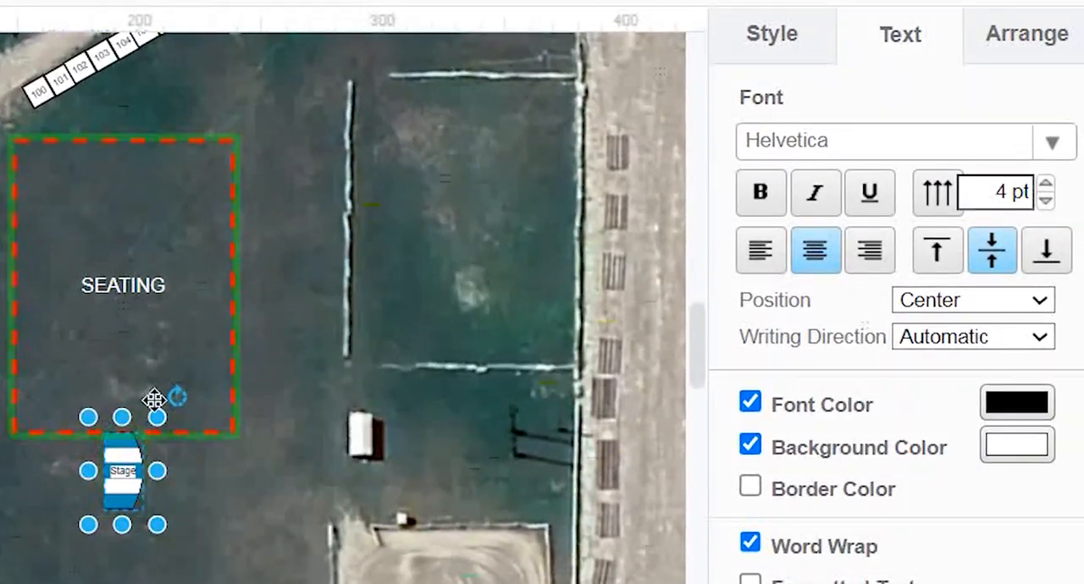
{"action": "left_click_drag", "start_coordinate": [174, 390], "coordinate": [174, 549]}
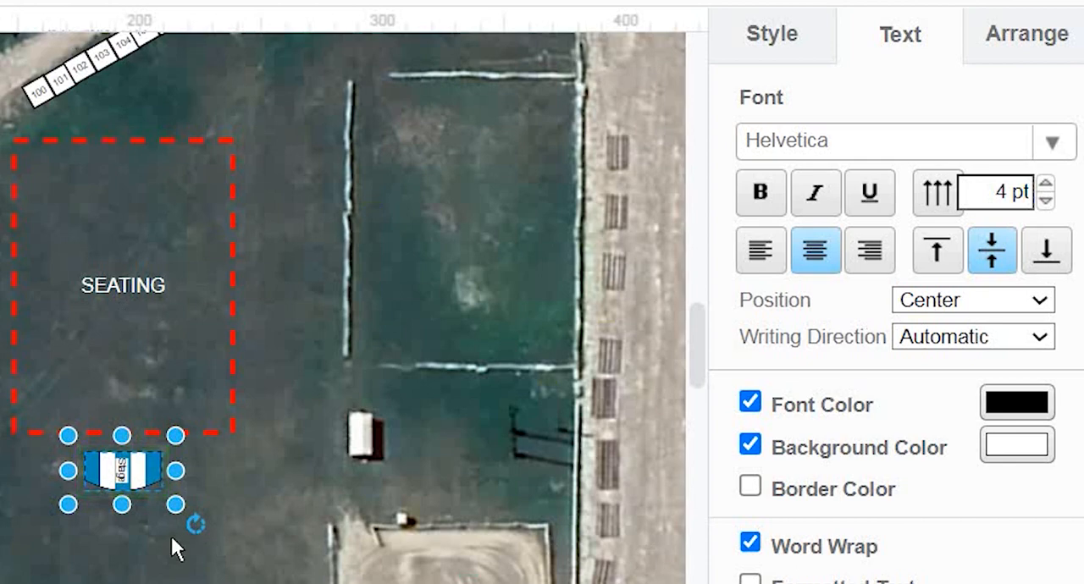
Step: Make the striped Stage icon's label horizontal and set its font size to 6 pt
{"action": "left_click", "coordinate": [938, 193]}
{"action": "left_click", "coordinate": [1050, 179]}
{"action": "left_click", "coordinate": [1050, 179]}
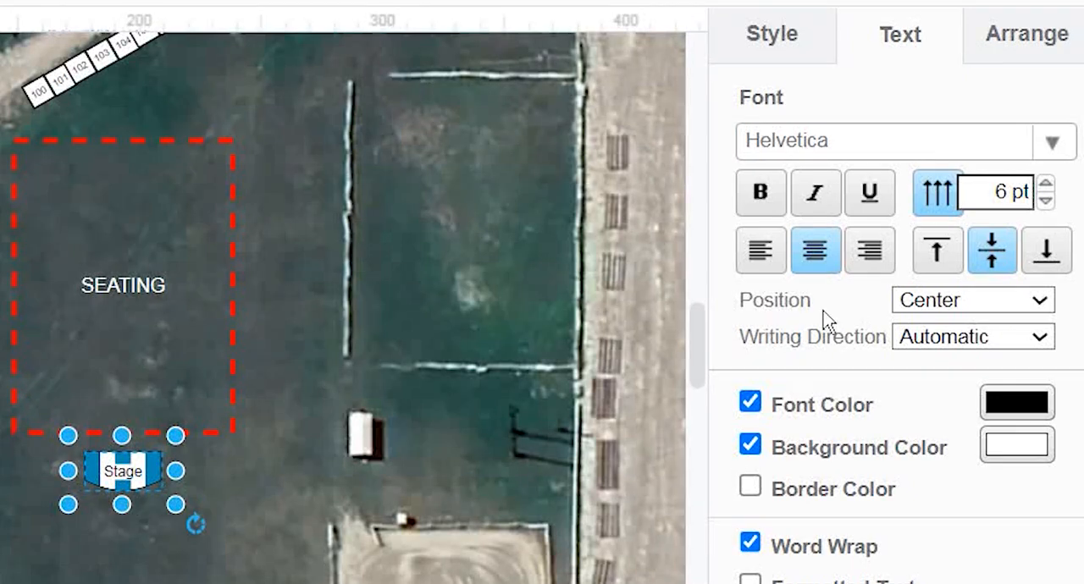
{"action": "left_click", "coordinate": [272, 301]}
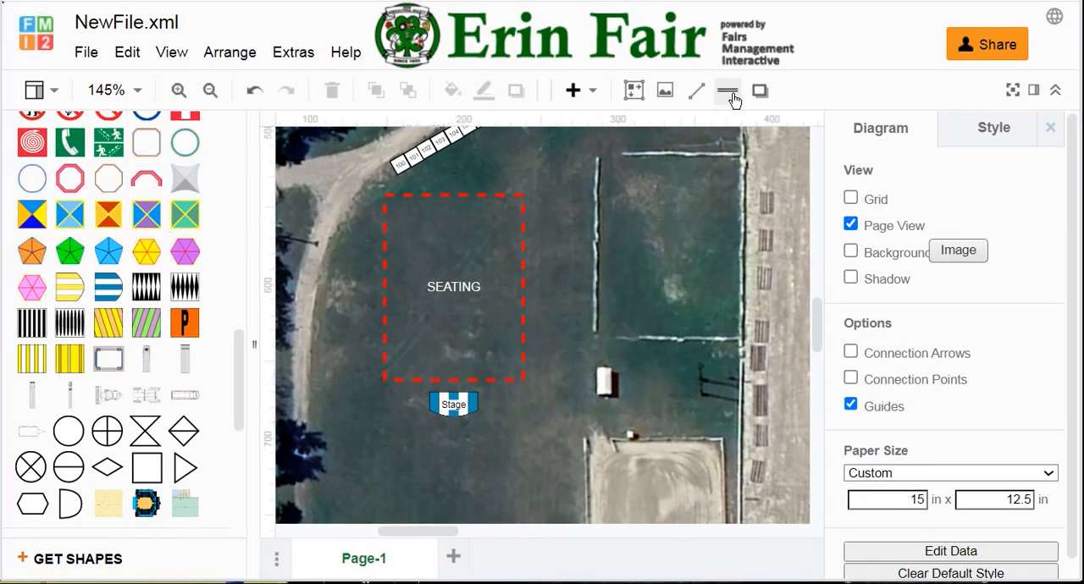
Step: Insert a line and bend it into an open fence running down the seating's west side, below the Stage, up the east side and partway across the north
{"action": "left_click", "coordinate": [728, 90]}
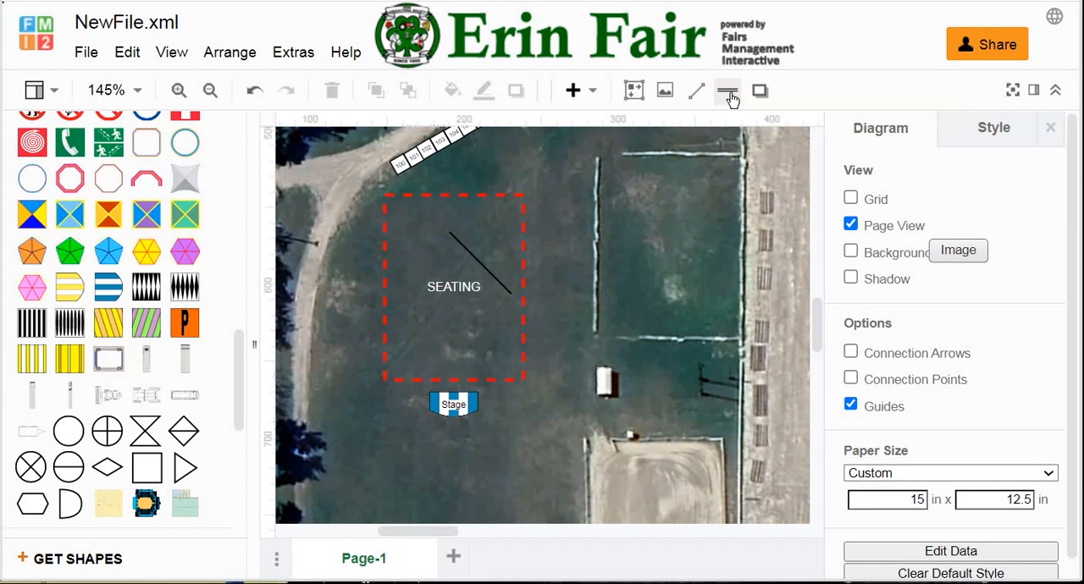
{"action": "left_click", "coordinate": [481, 263]}
{"action": "left_click_drag", "start_coordinate": [447, 233], "coordinate": [342, 293]}
{"action": "left_click_drag", "start_coordinate": [510, 293], "coordinate": [381, 501]}
{"action": "left_click_drag", "start_coordinate": [361, 397], "coordinate": [342, 429]}
{"action": "left_click_drag", "start_coordinate": [381, 504], "coordinate": [566, 437]}
{"action": "left_click_drag", "start_coordinate": [453, 429], "coordinate": [545, 136]}
{"action": "left_click_drag", "start_coordinate": [546, 280], "coordinate": [547, 182]}
{"action": "left_click_drag", "start_coordinate": [546, 136], "coordinate": [446, 182]}
{"action": "left_click", "coordinate": [520, 491]}
{"action": "left_click", "coordinate": [546, 430]}
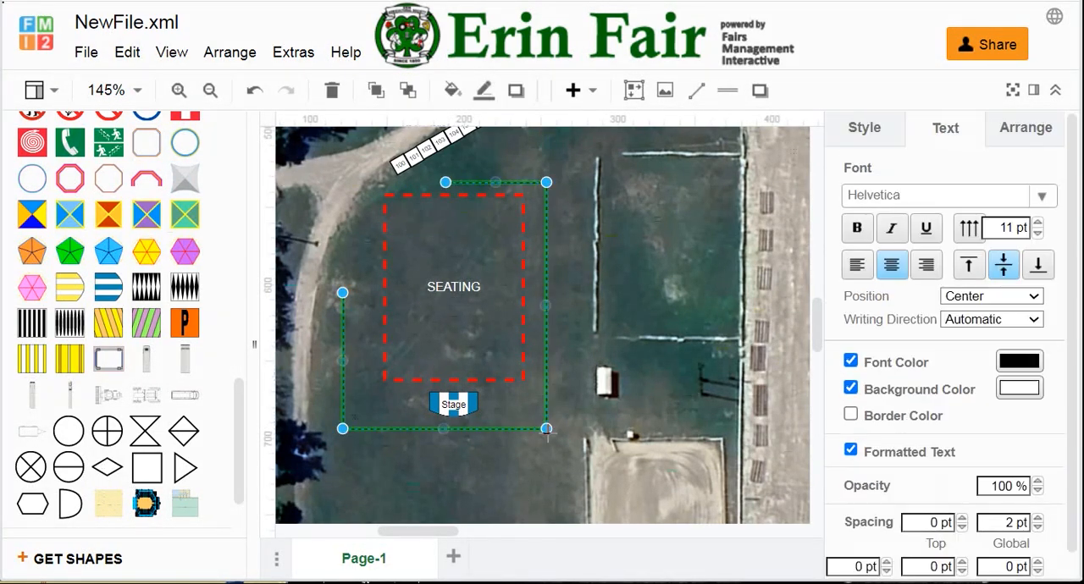
Step: Change the fence line's colour to yellow
{"action": "left_click", "coordinate": [856, 128]}
{"action": "left_click", "coordinate": [1013, 267]}
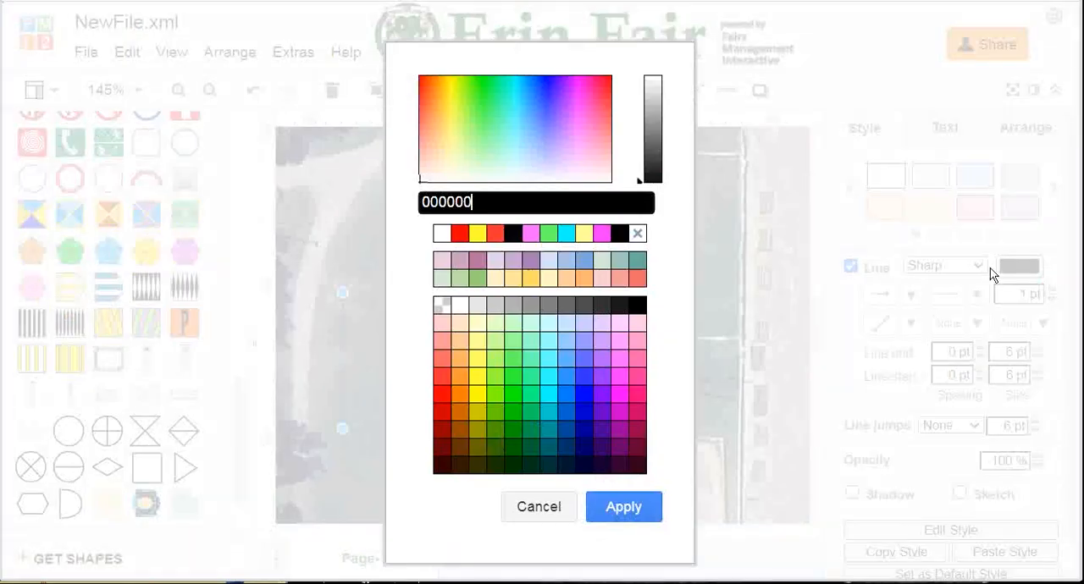
{"action": "left_click", "coordinate": [478, 233]}
{"action": "left_click", "coordinate": [632, 511]}
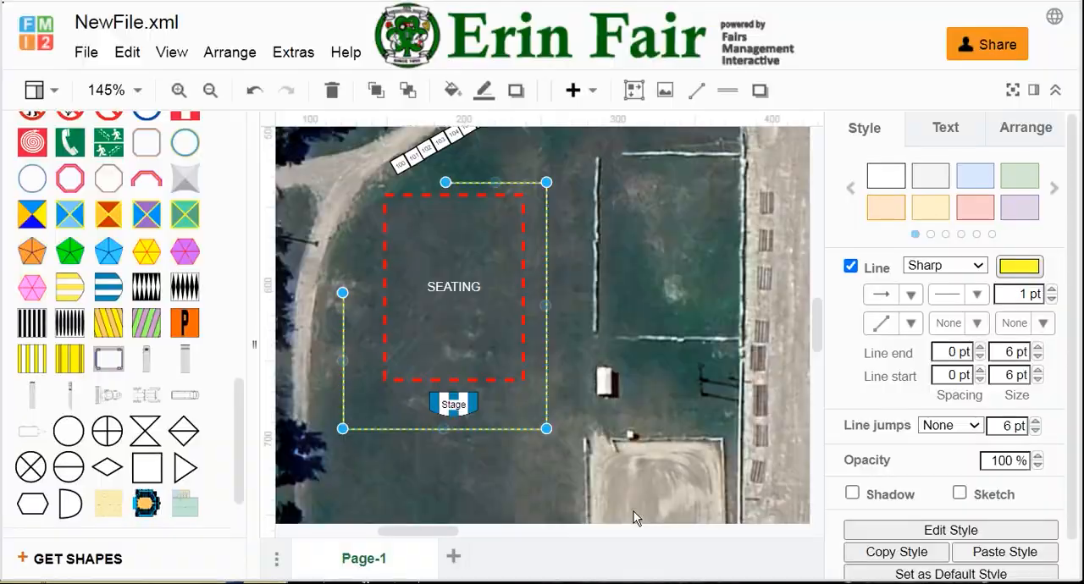
{"action": "left_click", "coordinate": [494, 491]}
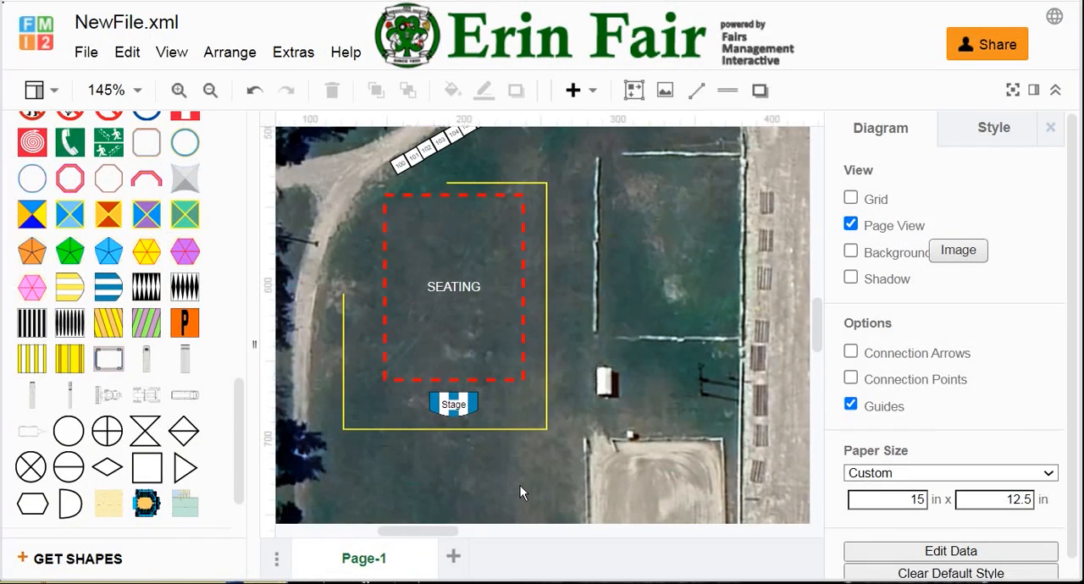